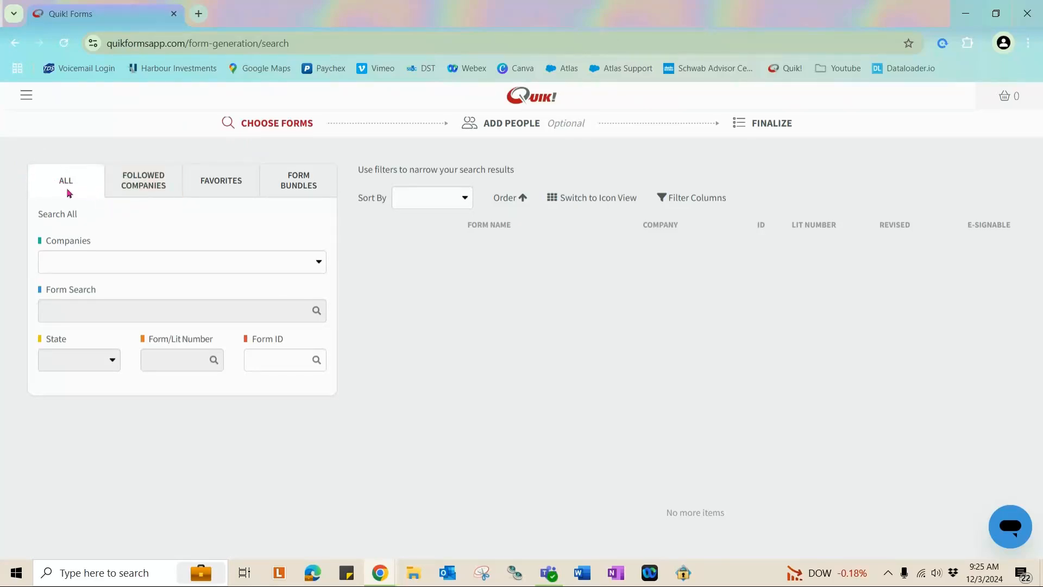
# Star Absolute Capital in the Companies list to follow it.
pyautogui.click(300, 263)
pyautogui.scroll(-1, 270, 309)
pyautogui.scroll(-5, 270, 308)
pyautogui.scroll(7, 270, 307)
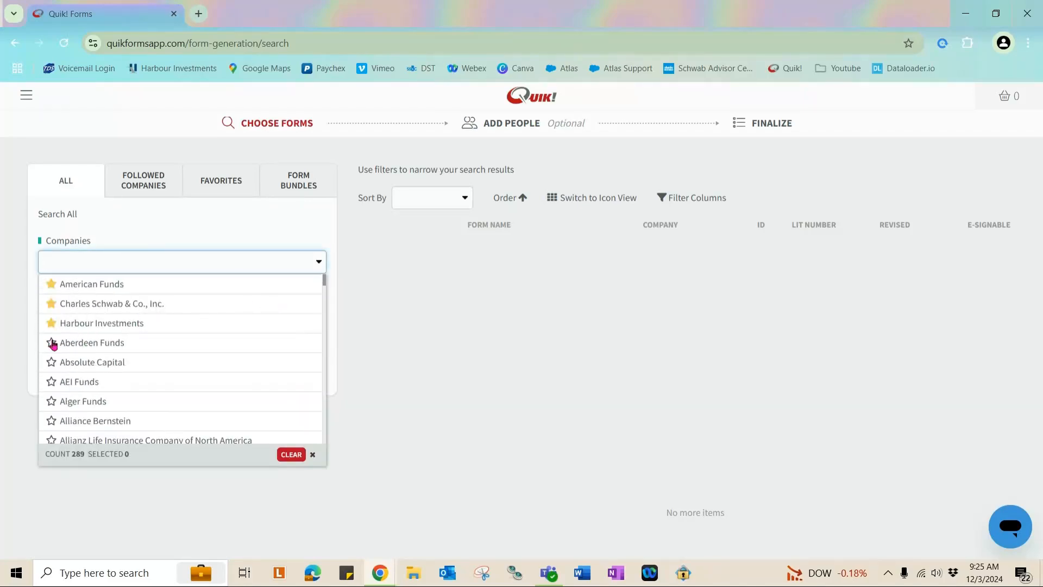
pyautogui.click(64, 365)
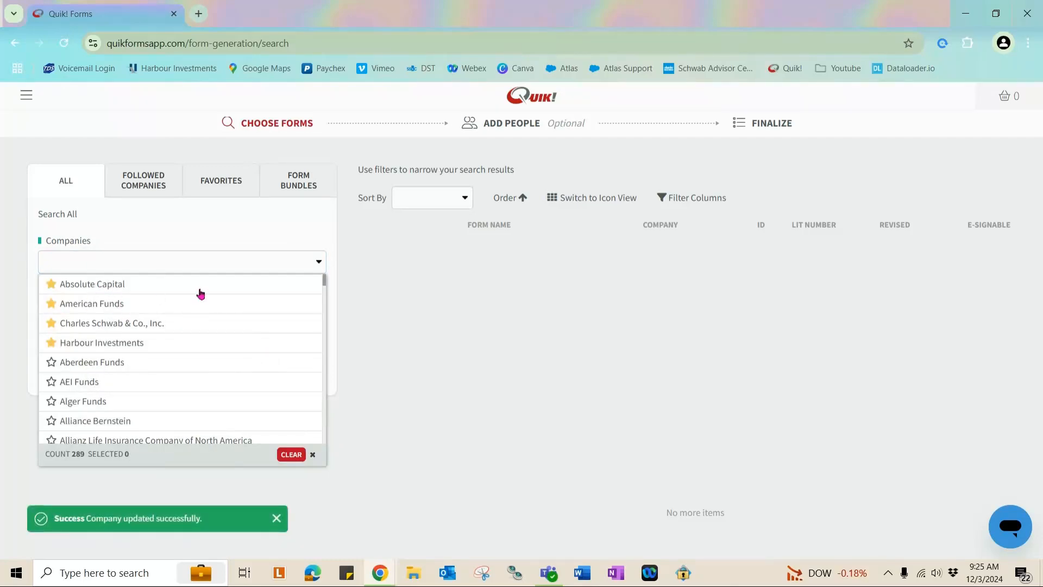
pyautogui.click(543, 273)
# Filter forms to American Funds and search for 'Application'.
pyautogui.click(245, 266)
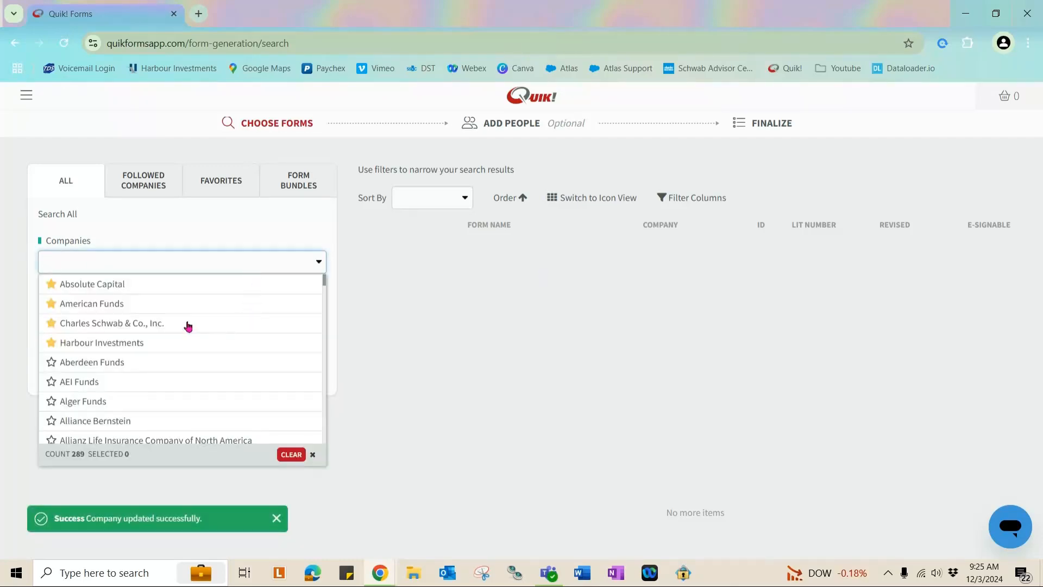
pyautogui.click(93, 306)
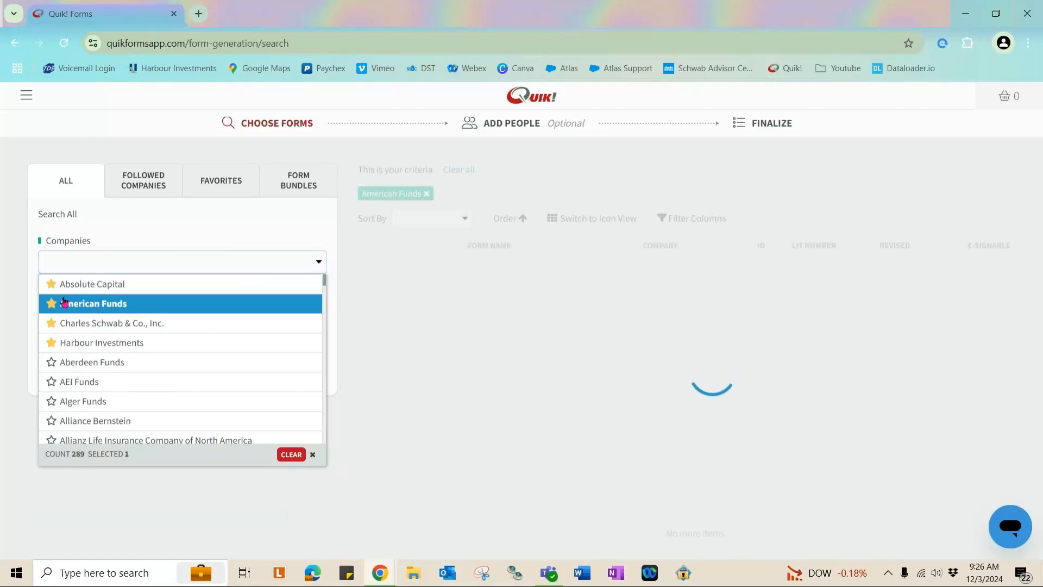
pyautogui.click(2, 336)
pyautogui.click(120, 311)
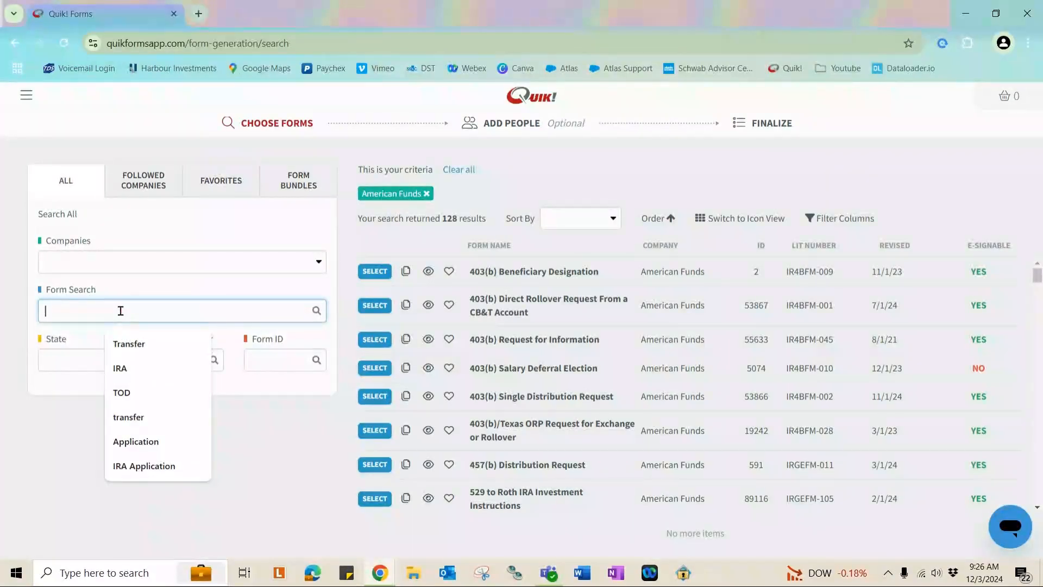
pyautogui.write('Application')
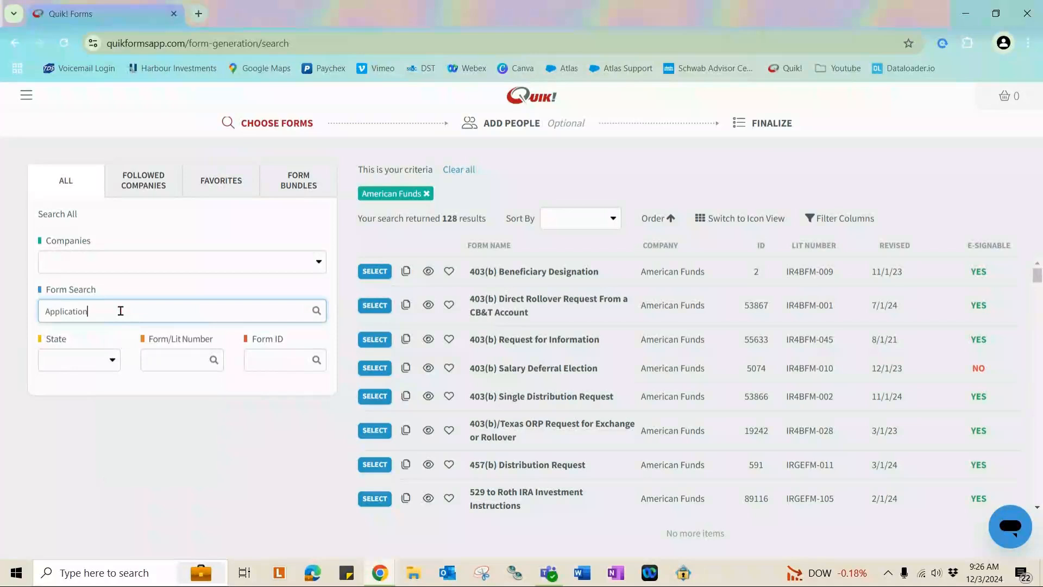
pyautogui.press('Return')
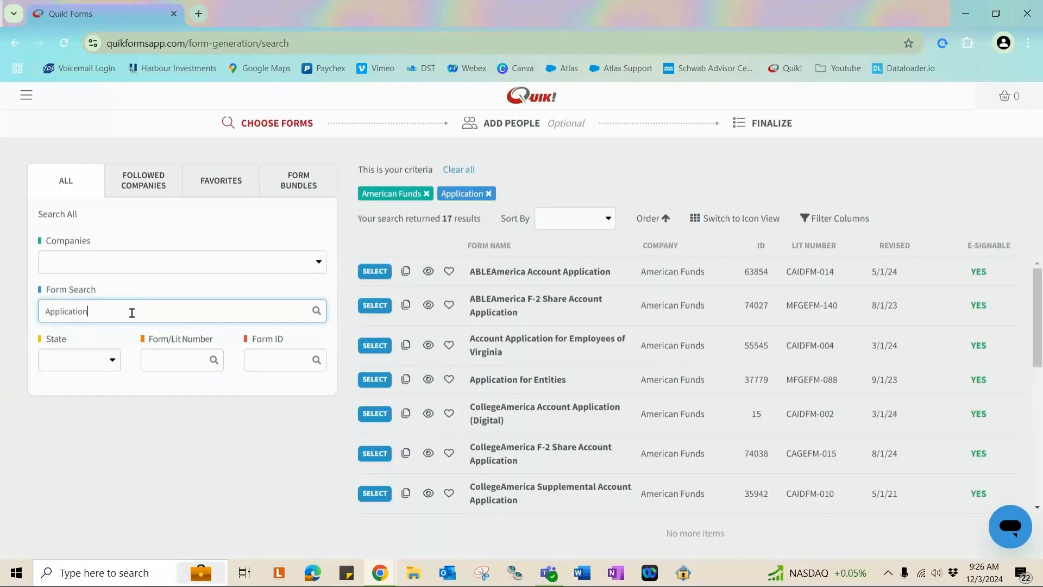
# Look over the State, Form/Lit Number and Form ID filters and the current search criteria.
pyautogui.click(111, 358)
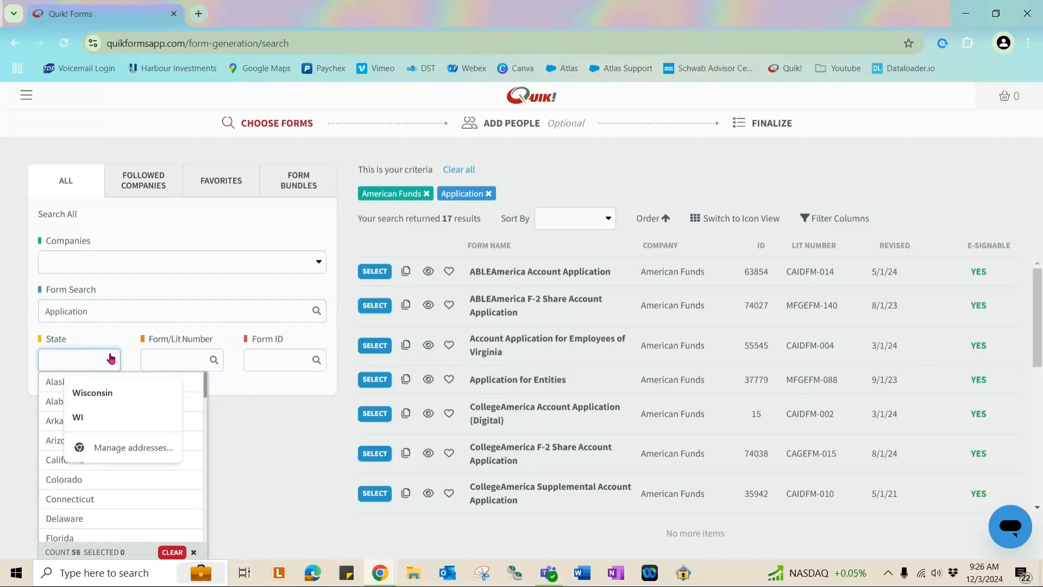
pyautogui.click(190, 356)
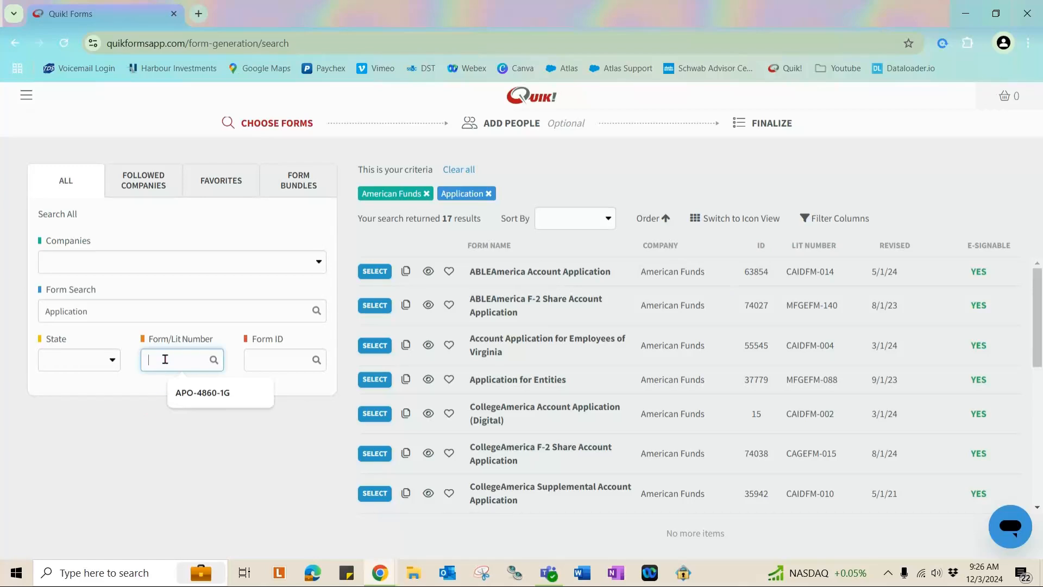
pyautogui.click(281, 360)
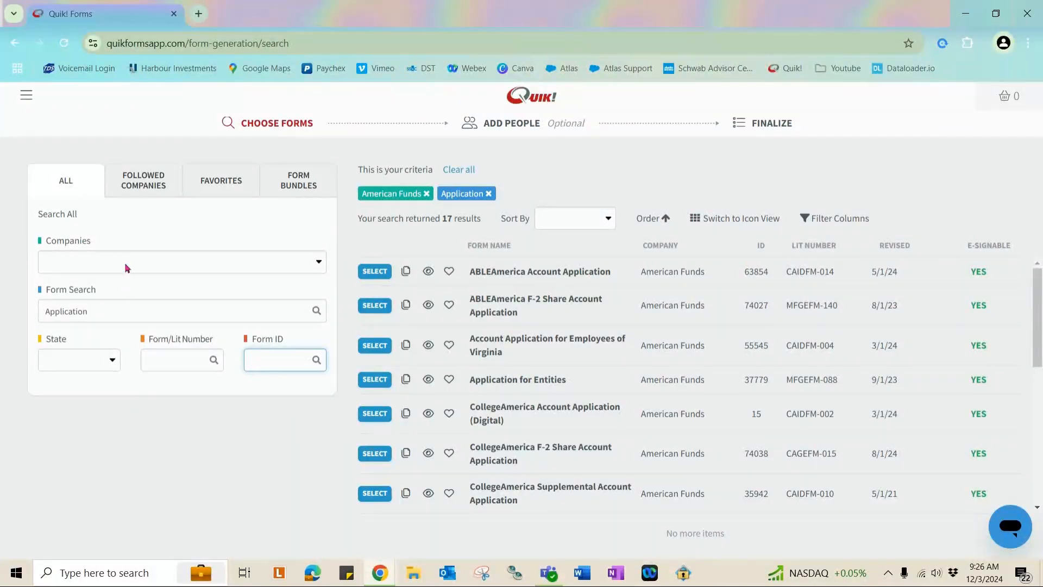
pyautogui.moveTo(358, 170); pyautogui.dragTo(440, 173)
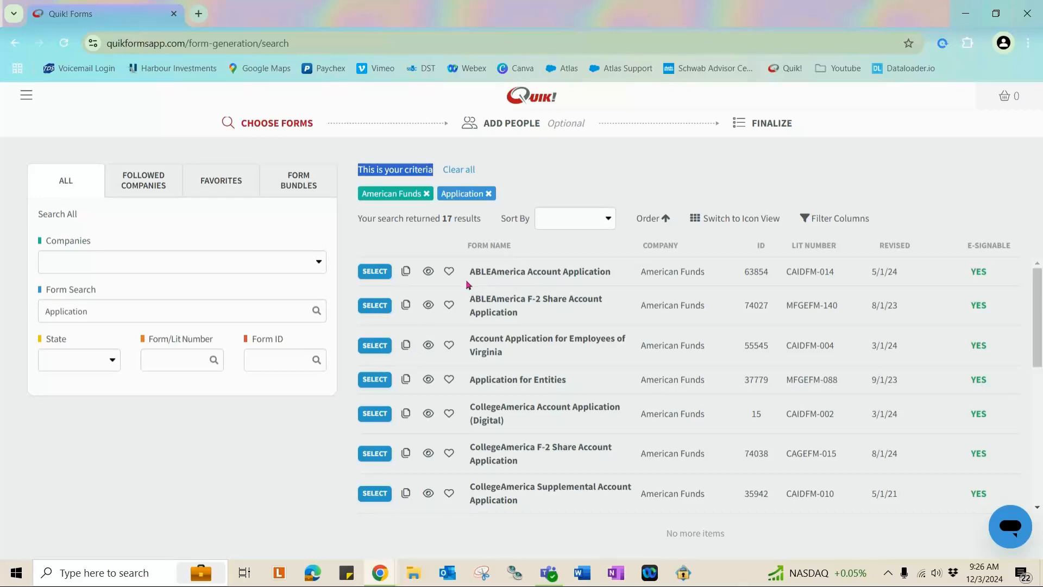
# Clear all search criteria and check which companies are followed.
pyautogui.click(489, 194)
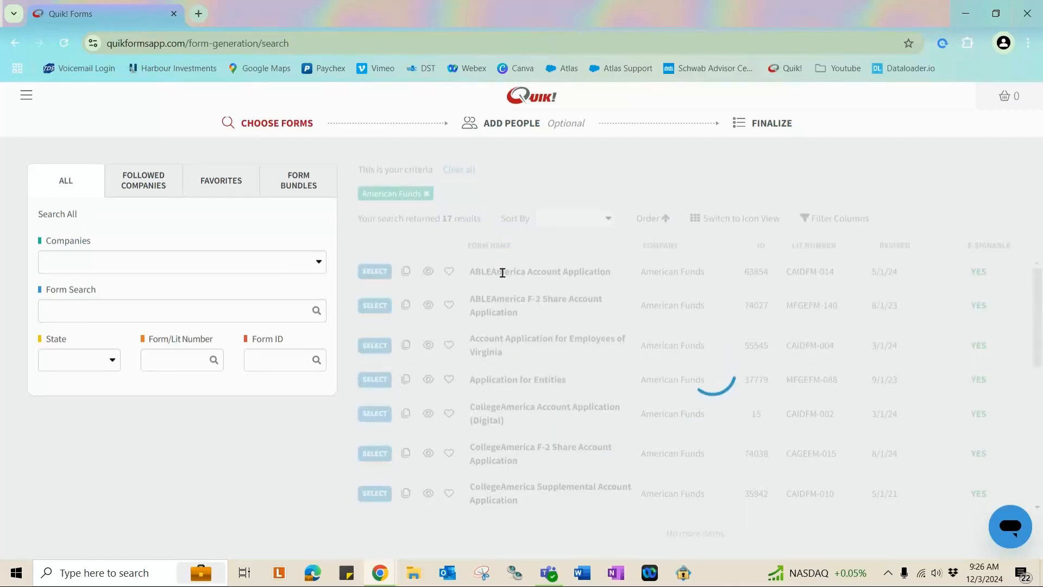
pyautogui.click(461, 169)
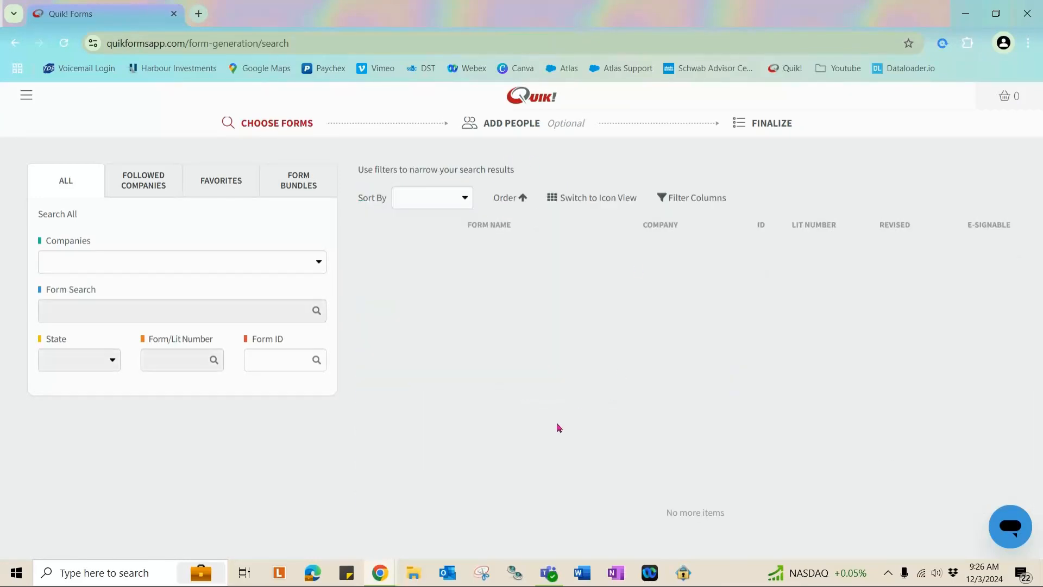
pyautogui.click(144, 192)
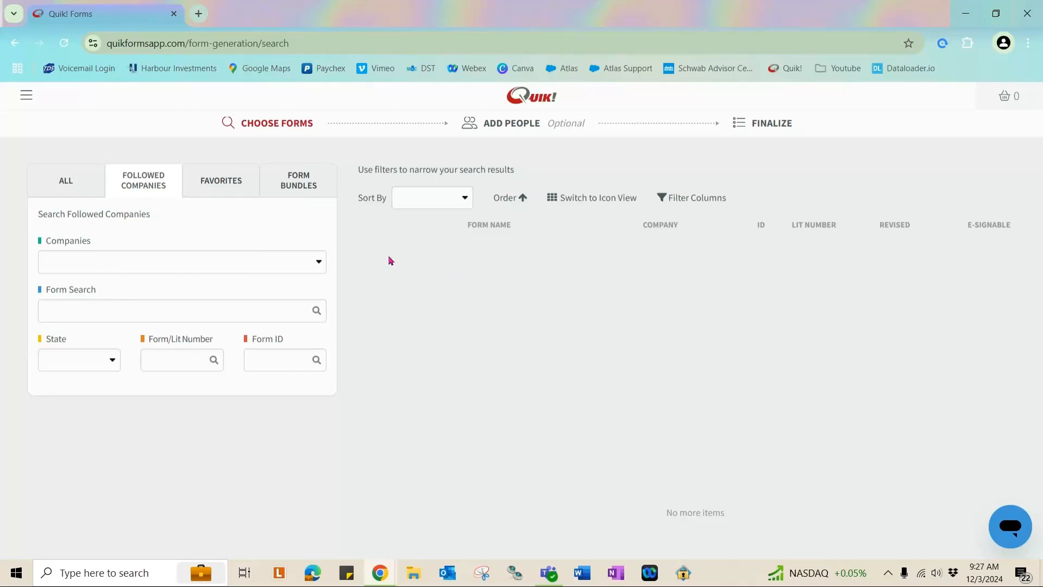
pyautogui.click(272, 259)
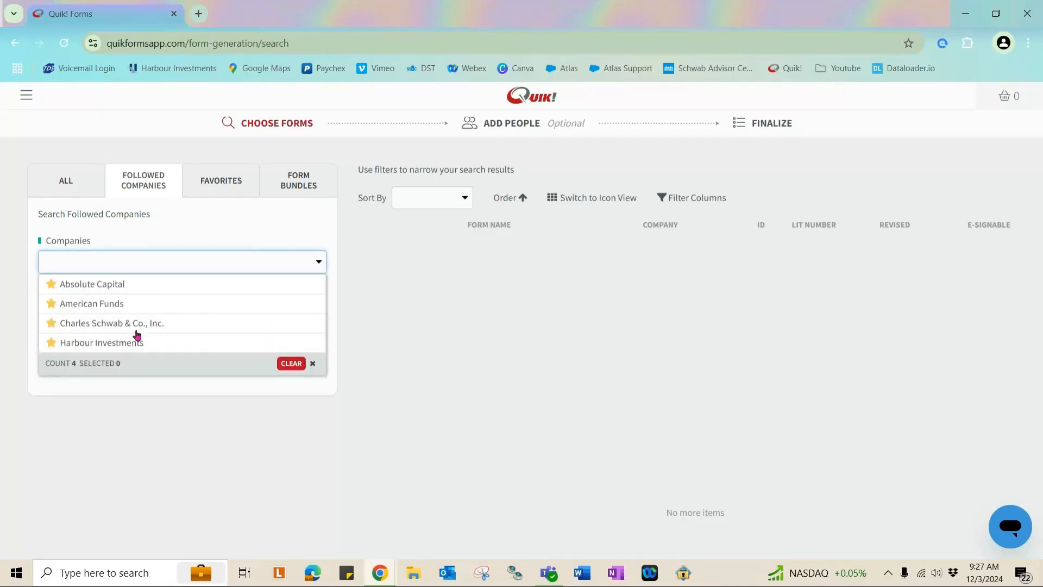
pyautogui.click(66, 180)
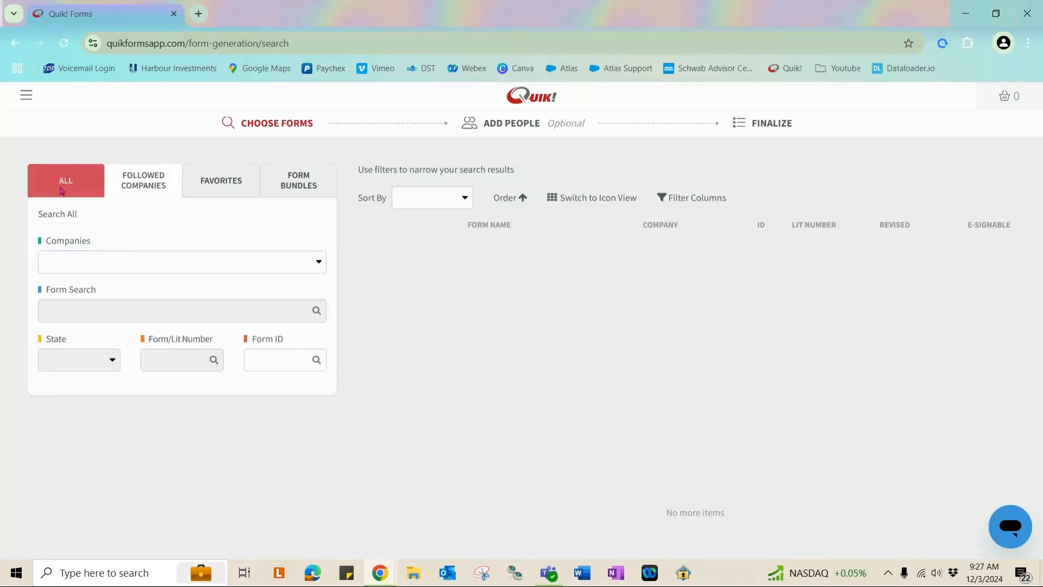
# Star Ashford Securities in the Companies list to follow it.
pyautogui.click(159, 266)
pyautogui.scroll(-6, 119, 349)
pyautogui.click(54, 347)
# Pick Harbour Investments under Followed Companies, then show the Favorites forms.
pyautogui.click(126, 185)
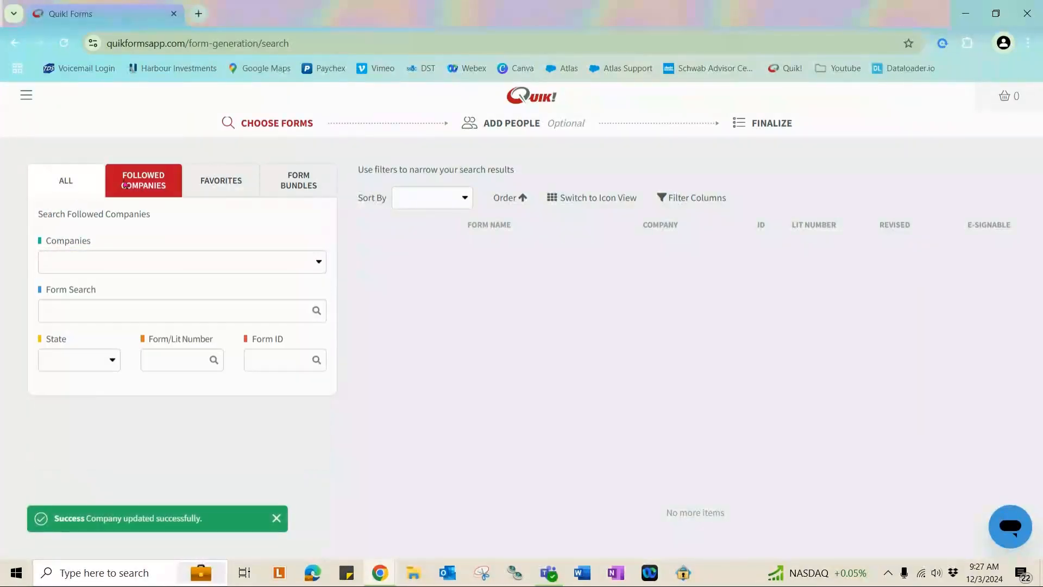
pyautogui.click(74, 256)
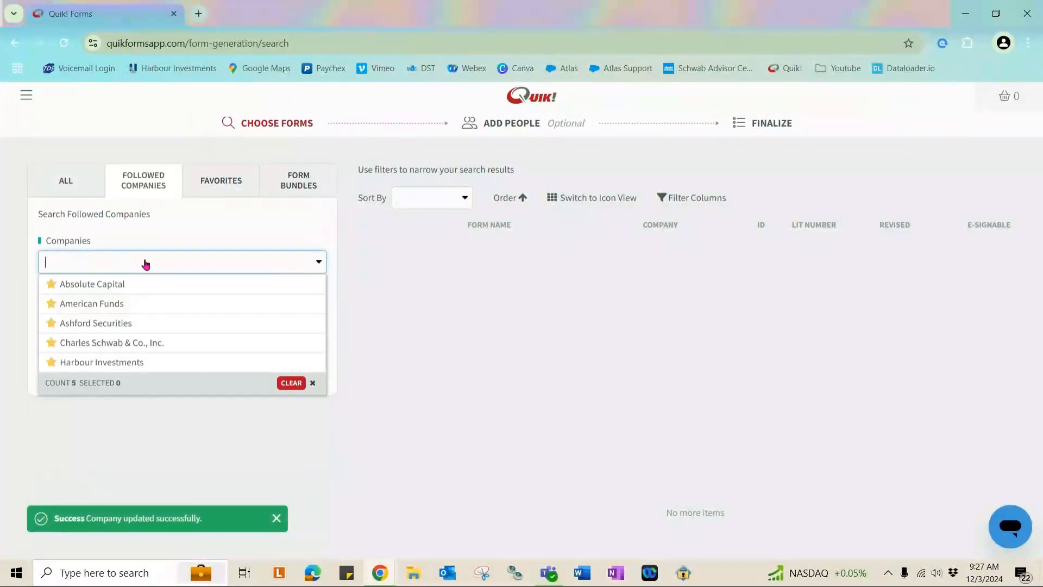
pyautogui.click(154, 363)
pyautogui.click(162, 426)
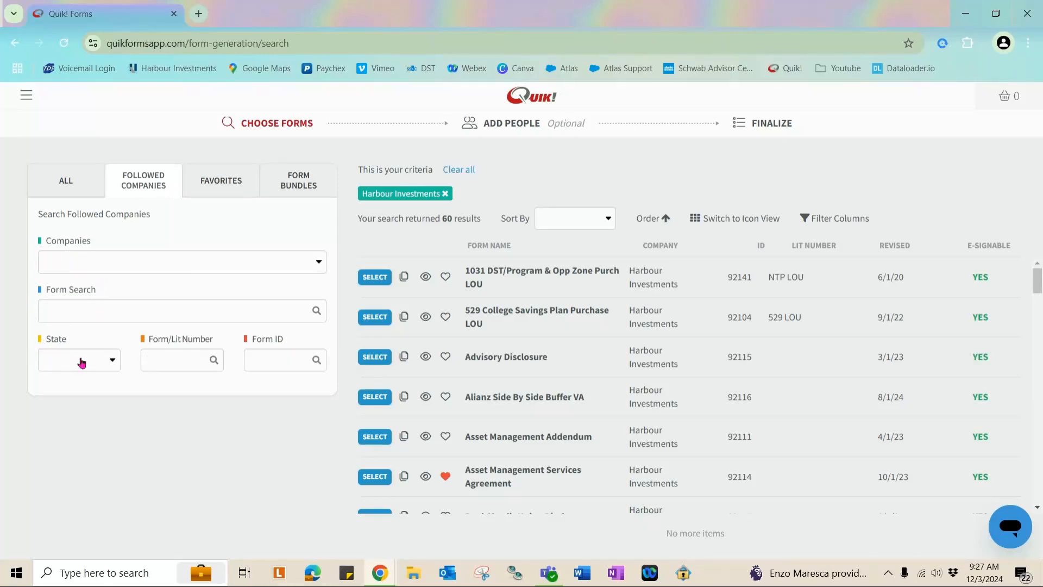
pyautogui.click(225, 194)
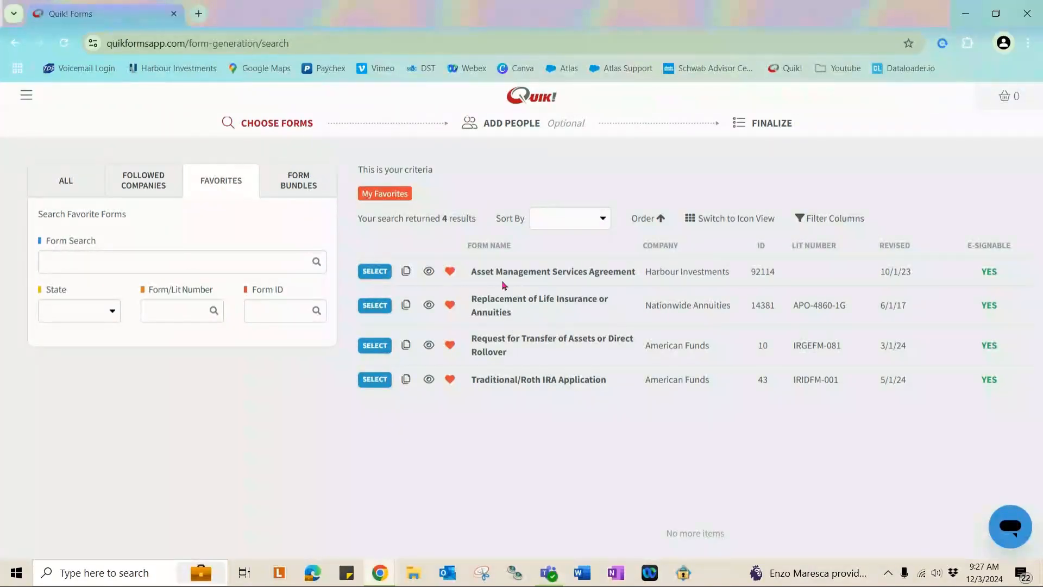
# Toggle the Asset Management Services Agreement favourite off and on, search favourites for Application, view Form Bundles, then return to ALL.
pyautogui.click(449, 272)
pyautogui.click(450, 272)
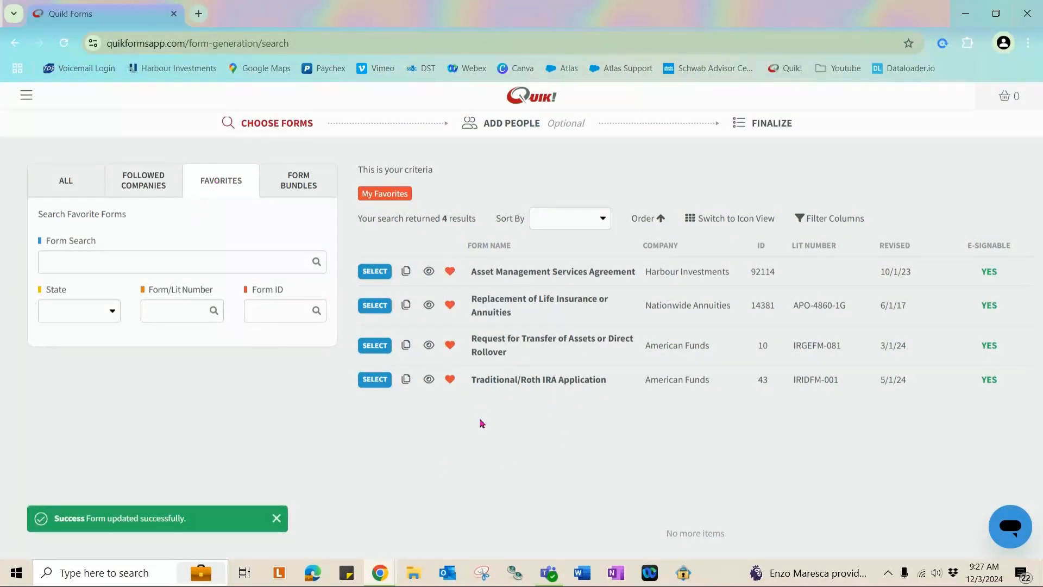
pyautogui.click(59, 261)
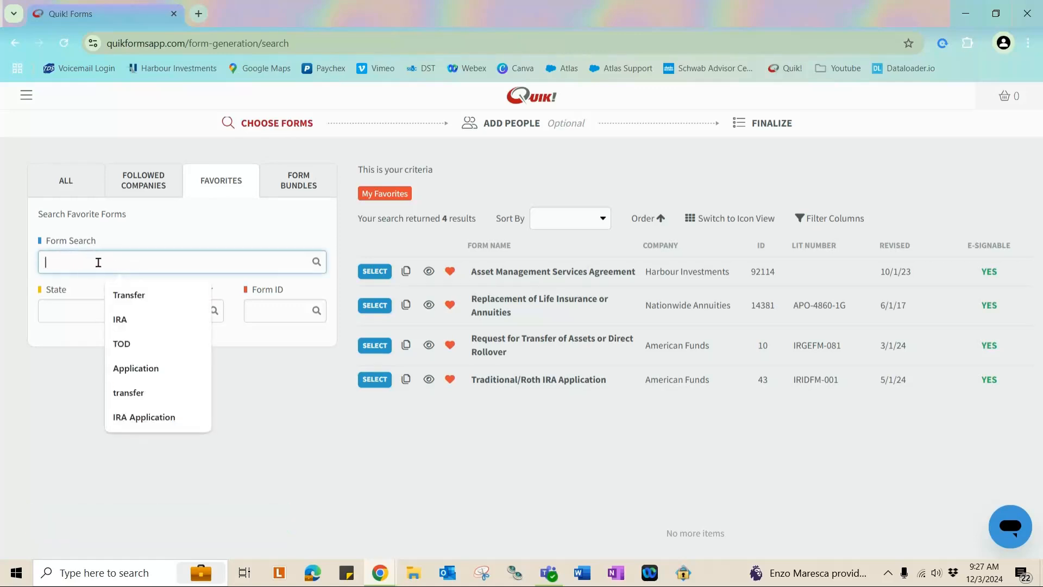
pyautogui.click(143, 368)
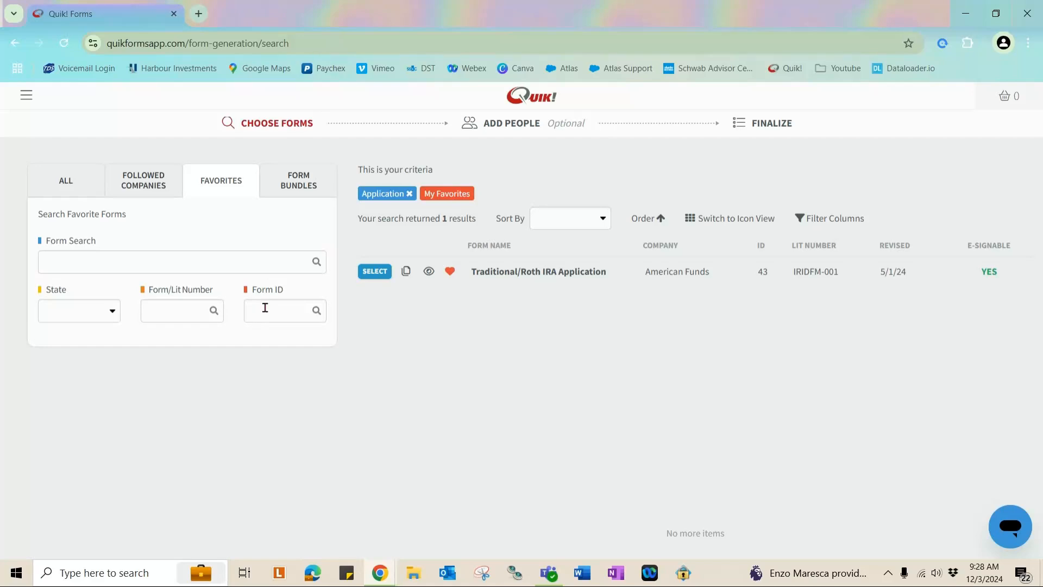
pyautogui.click(298, 181)
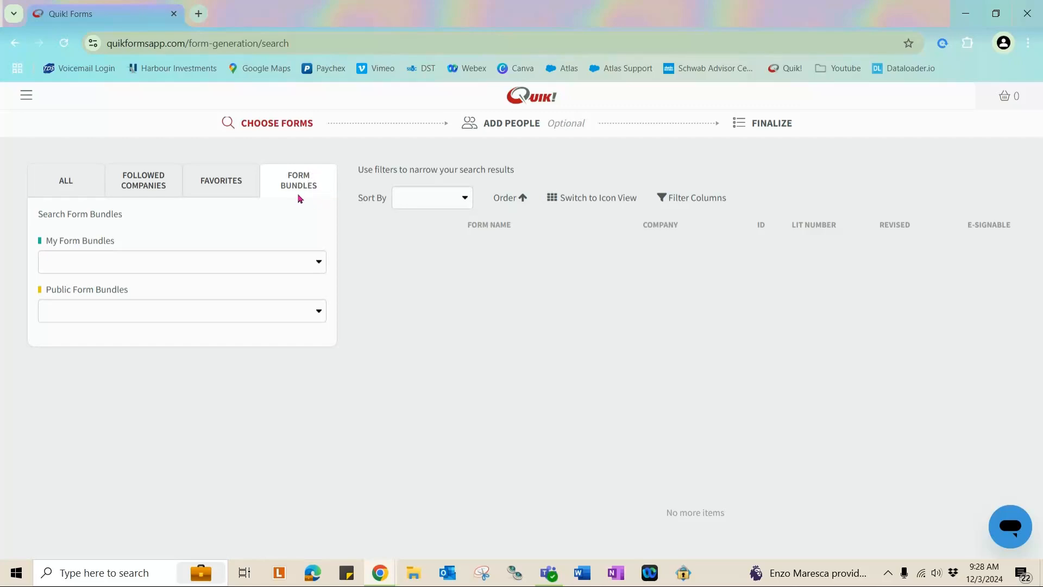
pyautogui.click(60, 187)
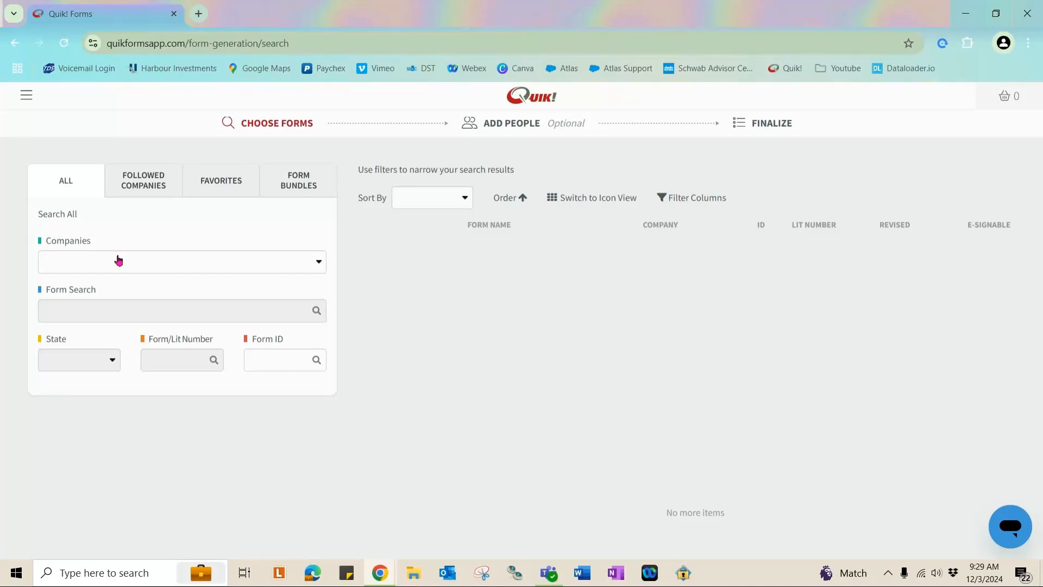
# Filter forms to American Funds and search for 'Application'.
pyautogui.click(153, 258)
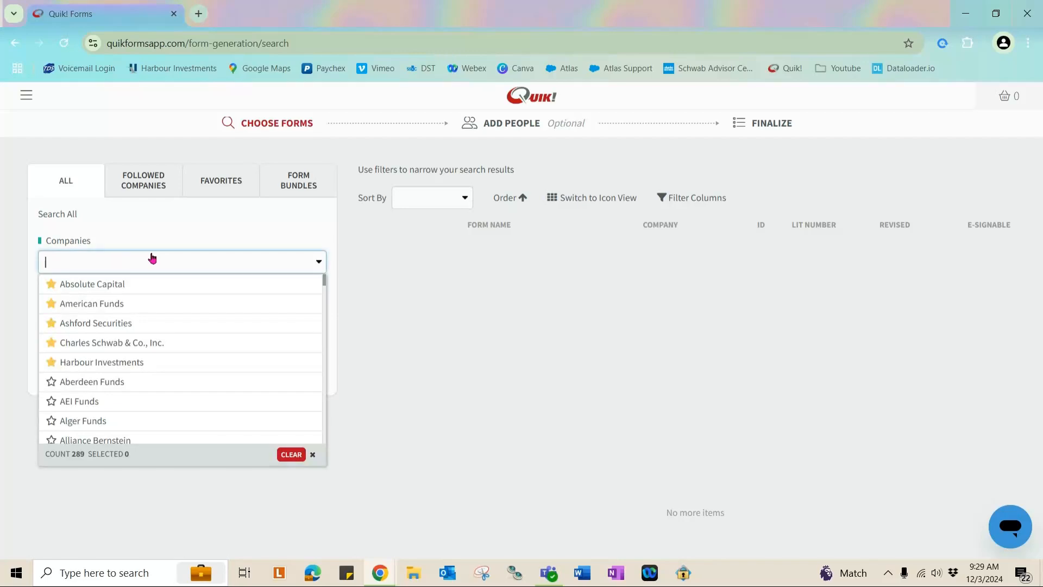
pyautogui.click(132, 303)
pyautogui.click(91, 518)
pyautogui.click(116, 312)
pyautogui.write('Application')
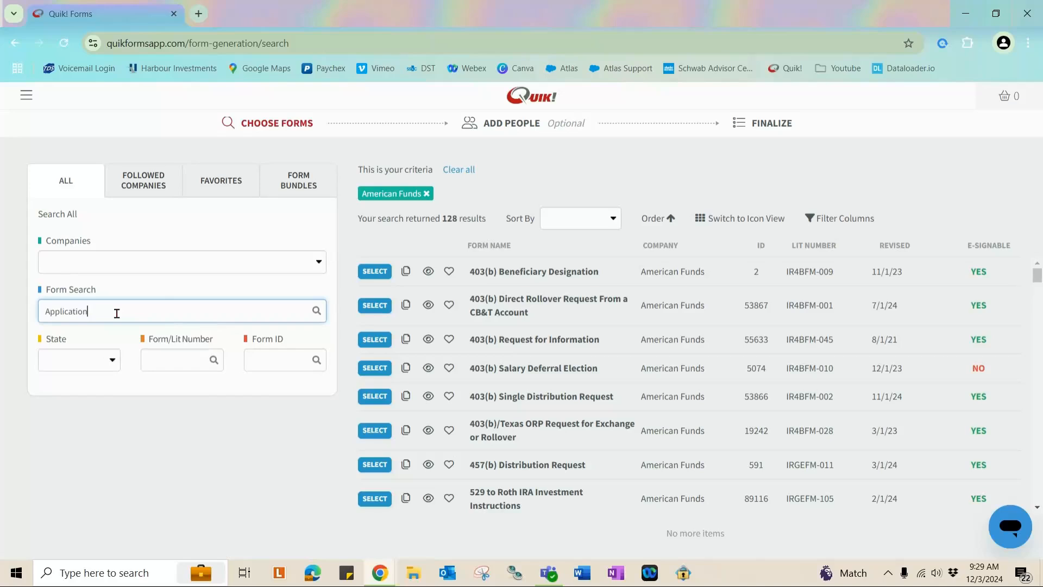
pyautogui.press('Return')
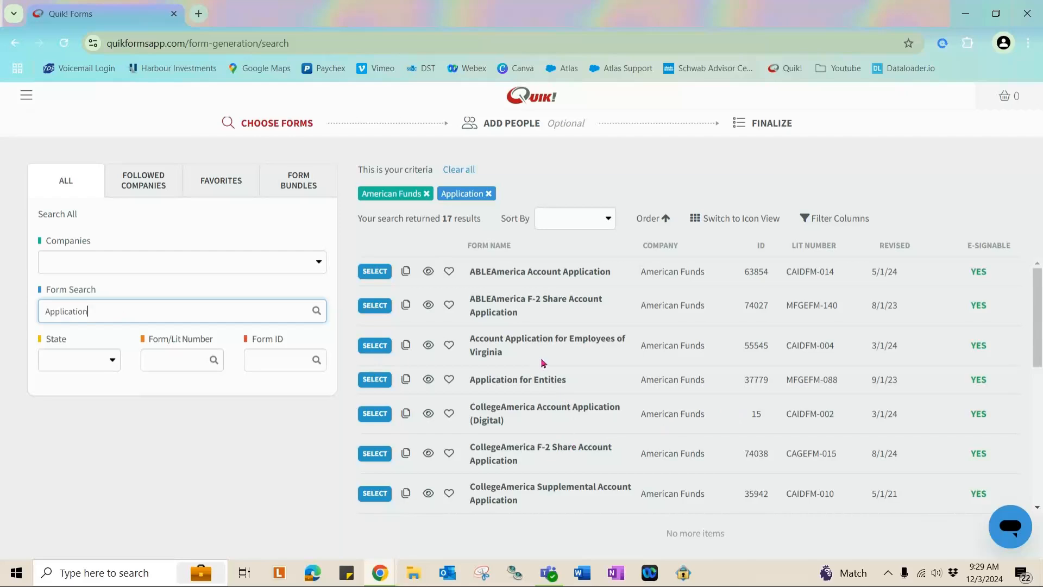
# Favourite the Individual or Joint Accounts Application (Digital) and add it to the cart.
pyautogui.scroll(-4, 544, 363)
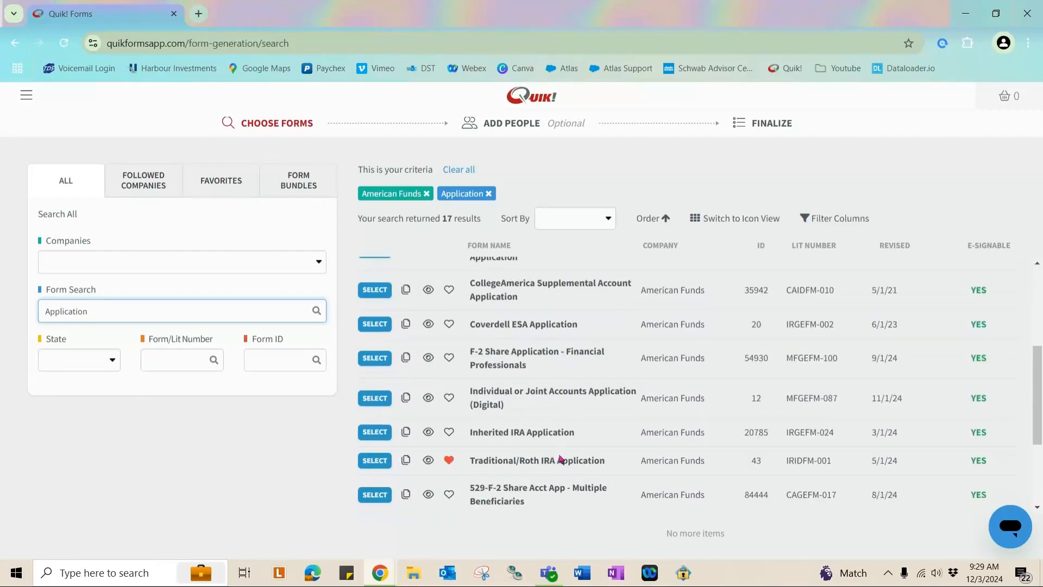
pyautogui.click(450, 397)
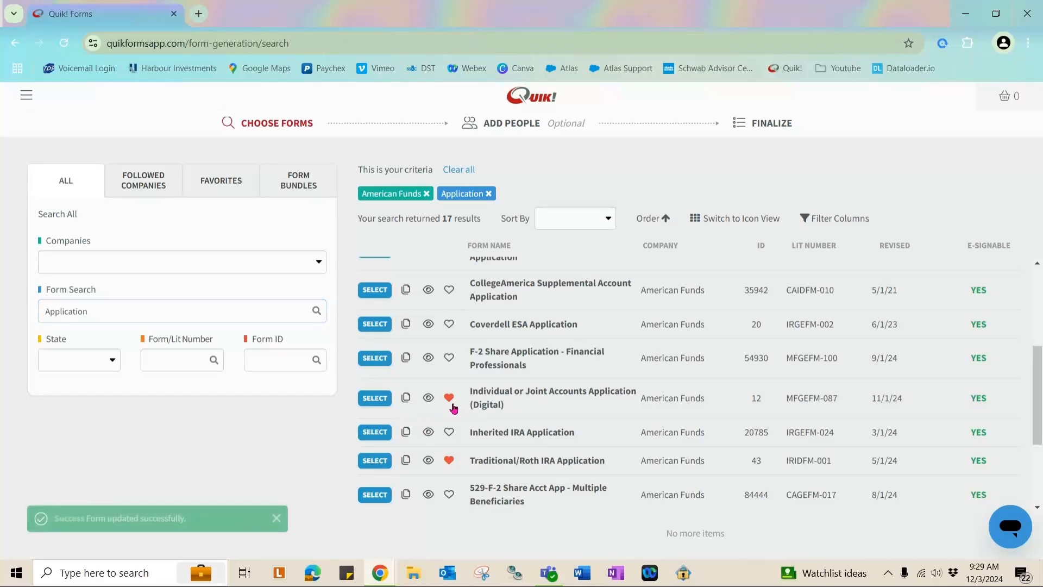
pyautogui.click(375, 398)
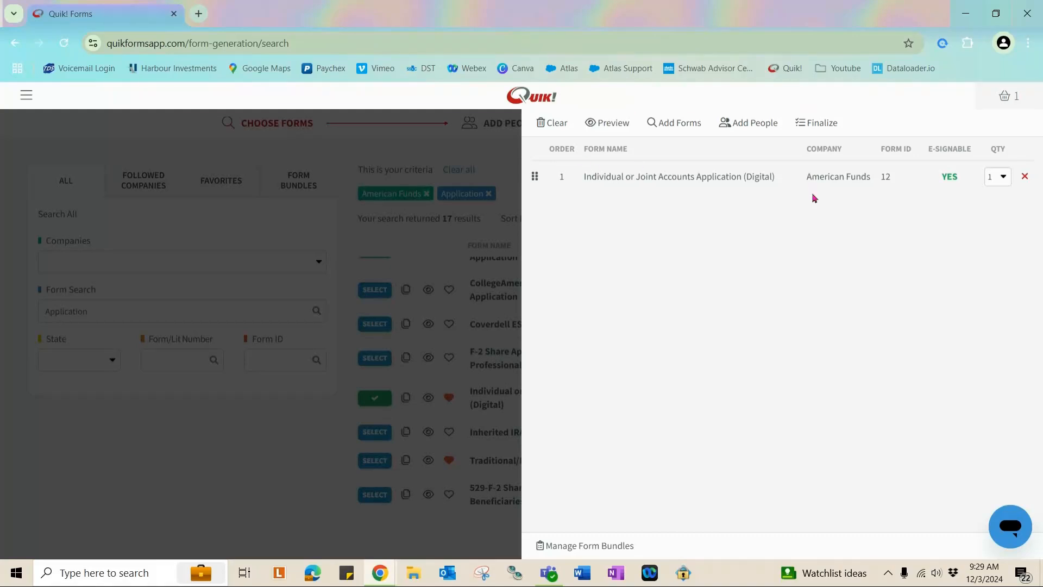
# Replace the Form Search text with 'Transfer' and run the search.
pyautogui.click(208, 475)
pyautogui.doubleClick(130, 311)
pyautogui.write('Transfer')
pyautogui.press('Return')
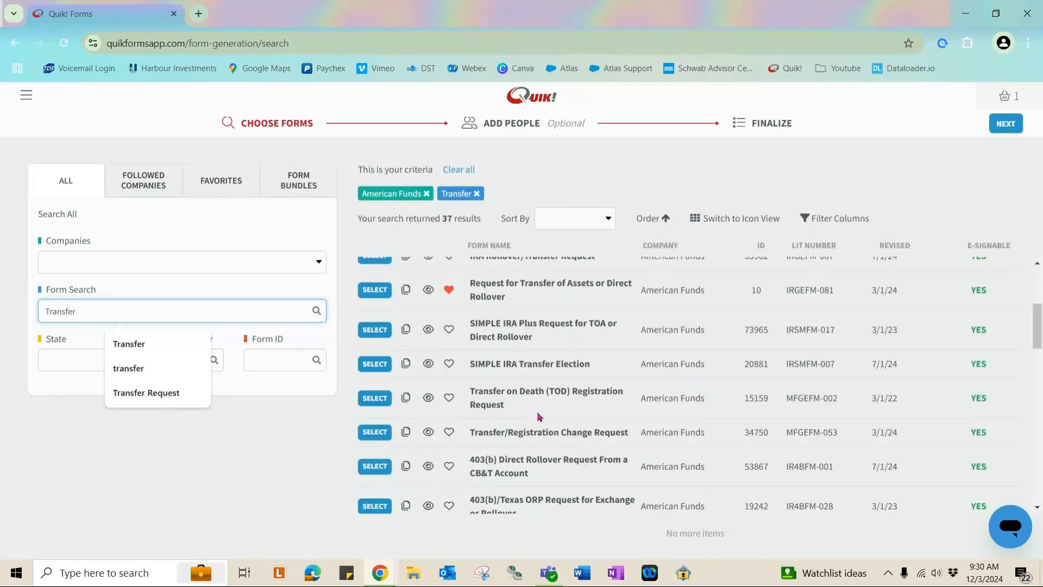
# Add Request for Transfer of Assets or Direct Rollover to the cart and clear the search.
pyautogui.scroll(2, 538, 423)
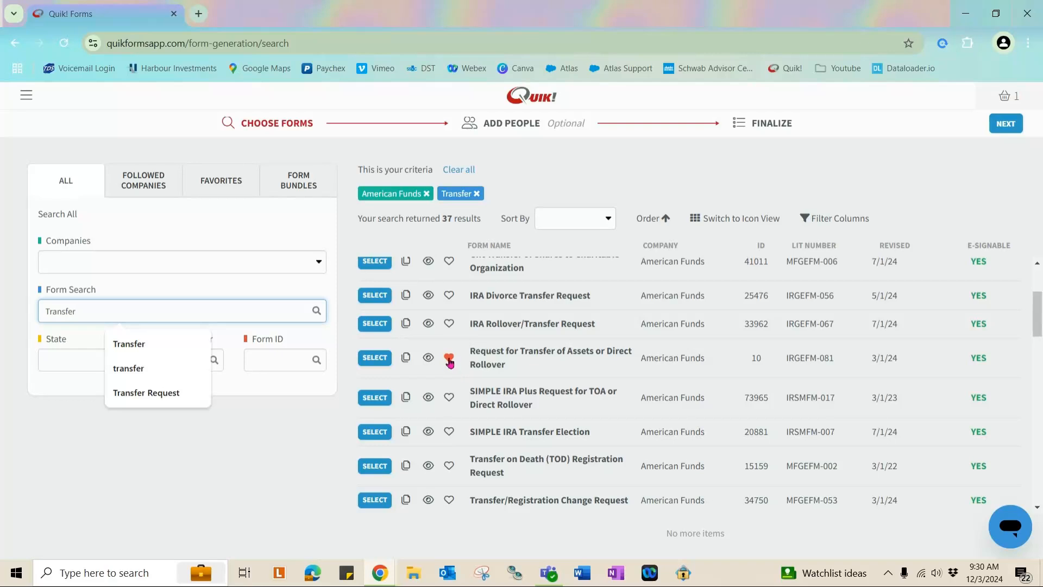
pyautogui.click(369, 362)
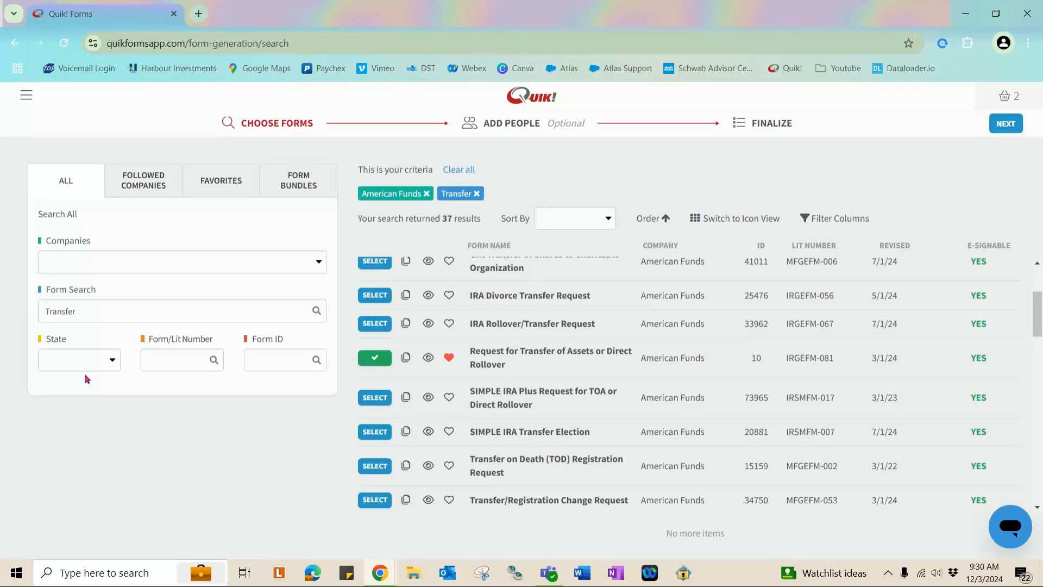
pyautogui.doubleClick(117, 303)
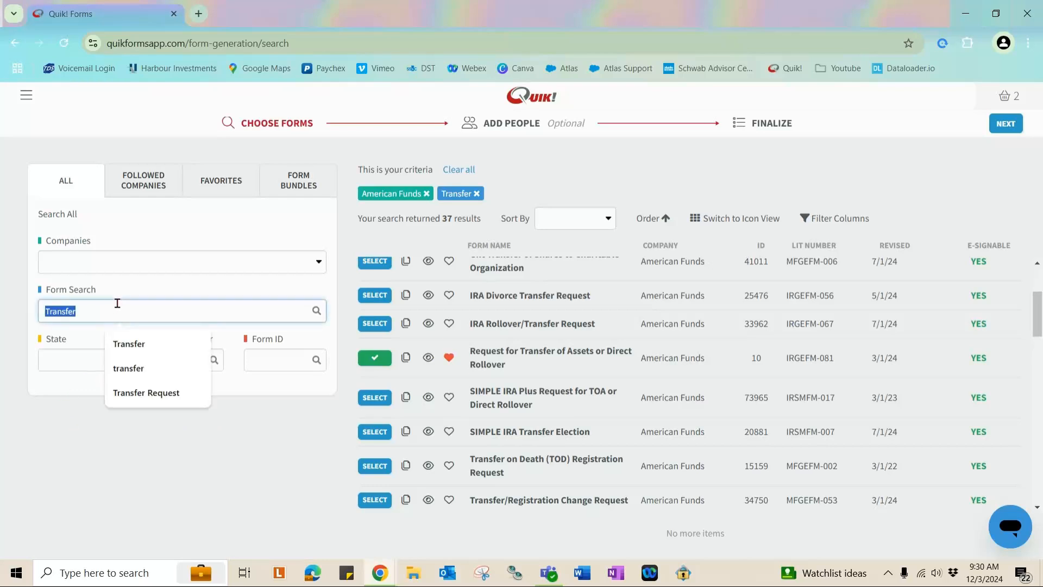
pyautogui.moveTo(358, 173); pyautogui.dragTo(434, 171)
# Clear the criteria, filter to Harbour Investments and search for 'Liquidation'.
pyautogui.click(455, 170)
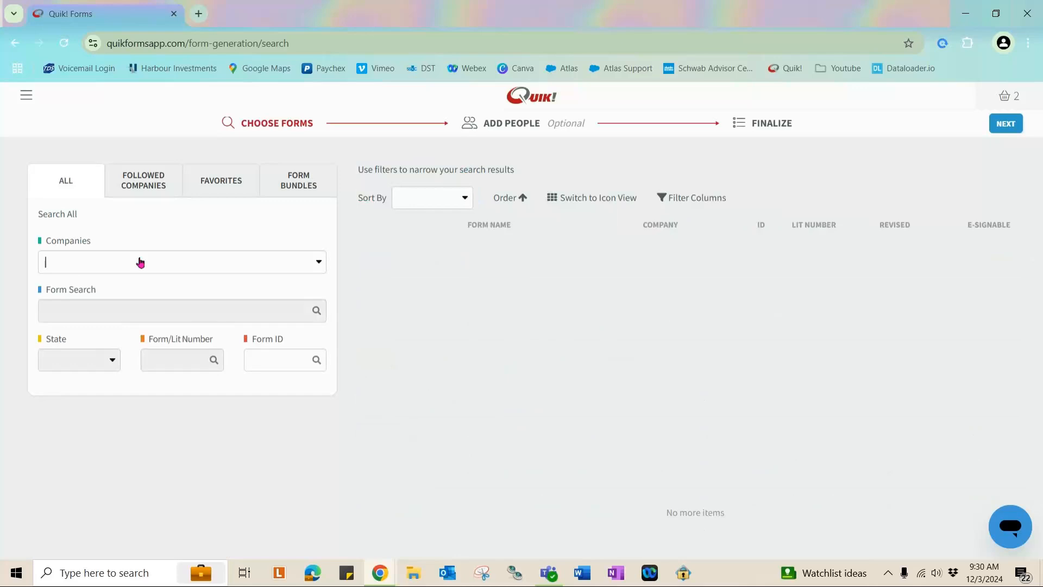
pyautogui.click(140, 262)
pyautogui.click(93, 362)
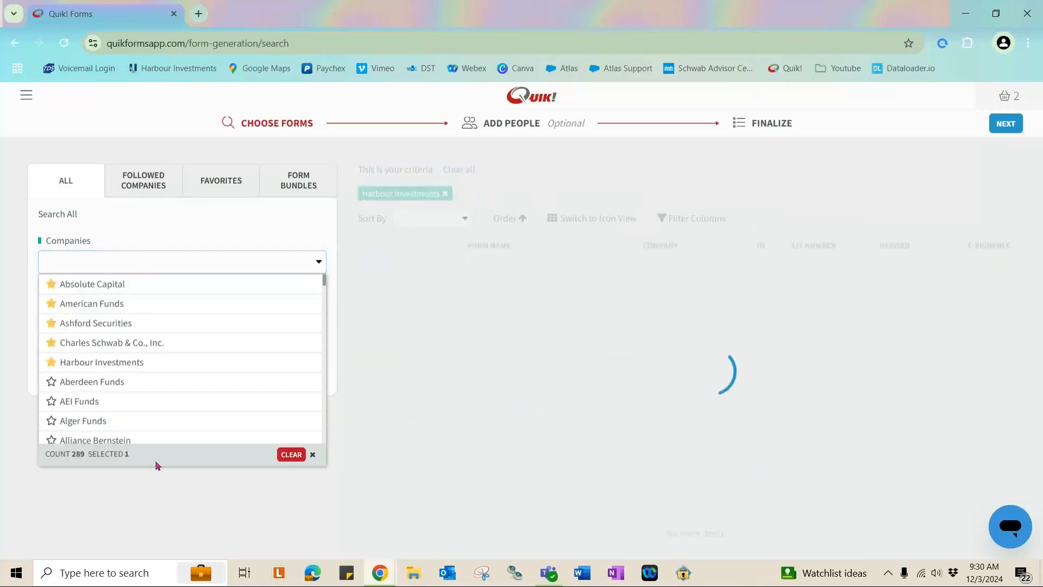
pyautogui.click(140, 501)
pyautogui.click(181, 310)
pyautogui.write('Liquidation')
pyautogui.press('Return')
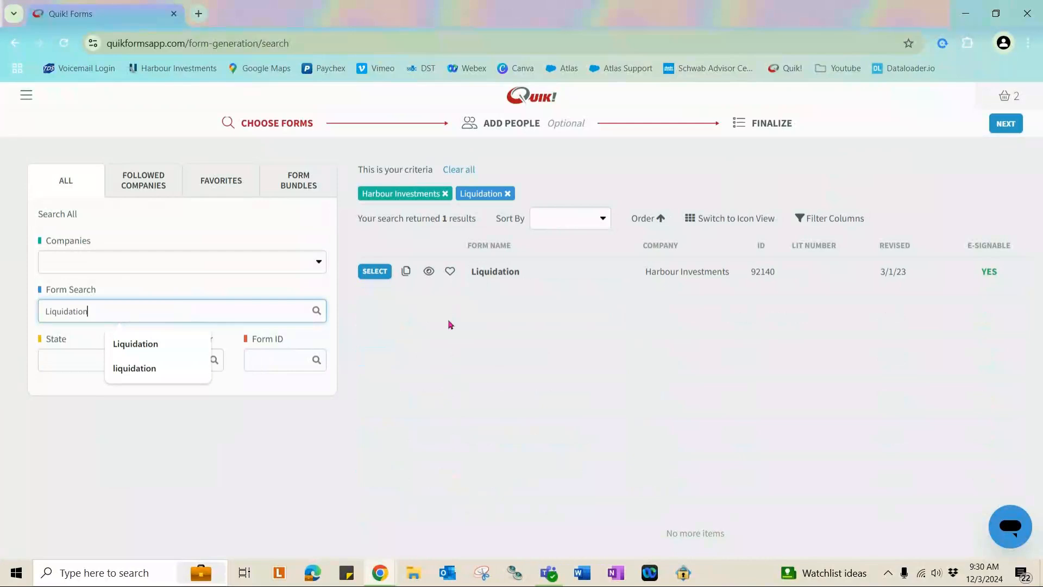
# Favourite the Liquidation form, add it to the cart and review the three forms.
pyautogui.click(450, 272)
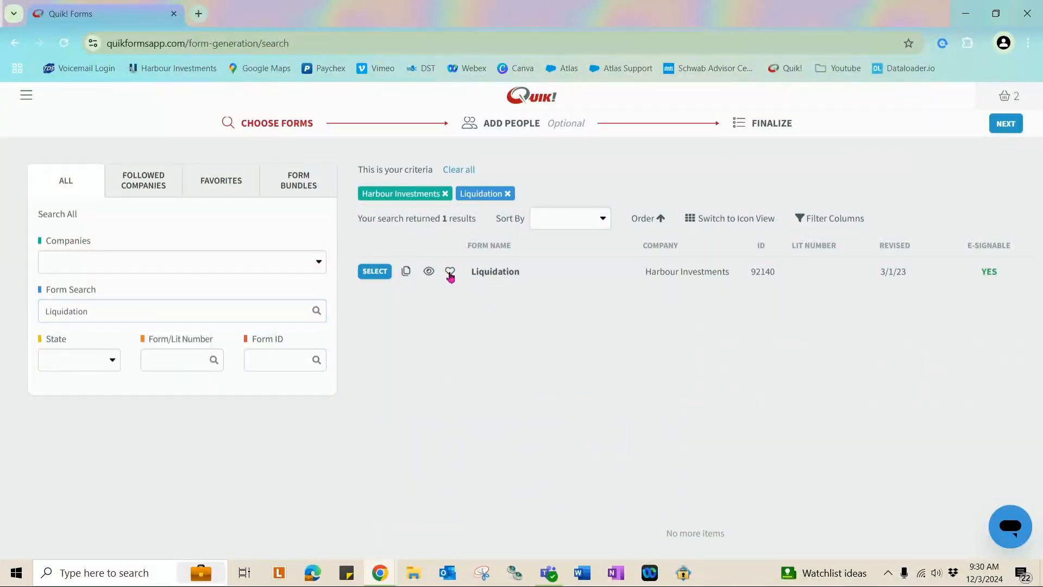
pyautogui.click(375, 273)
pyautogui.click(1020, 98)
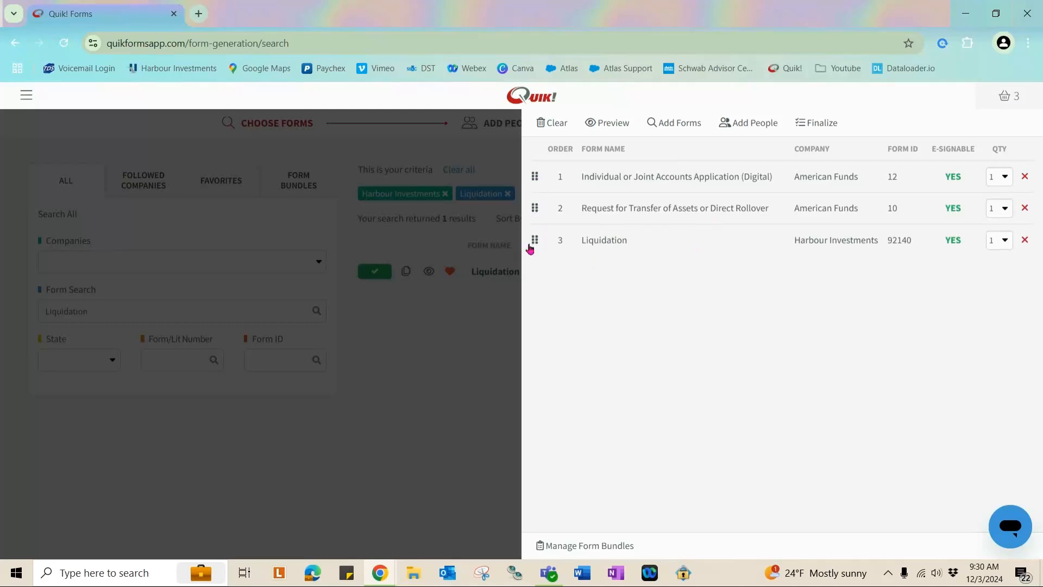
# Try dragging the Liquidation form up in the cart order, then close the cart.
pyautogui.moveTo(536, 243)
pyautogui.mouseDown()
pyautogui.moveTo(533, 208)
pyautogui.moveTo(542, 256)
pyautogui.mouseUp()
pyautogui.click(476, 386)
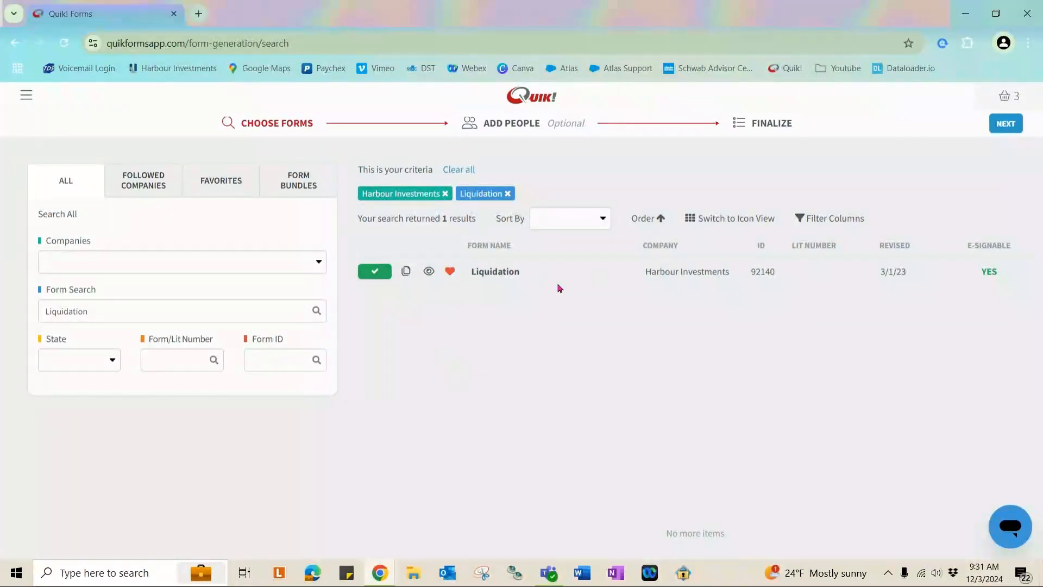
# Delete the 'Liquidation' search text and remove its criterion tag.
pyautogui.click(249, 317)
pyautogui.hotkey('ctrl', 'a')
pyautogui.press('BackSpace')
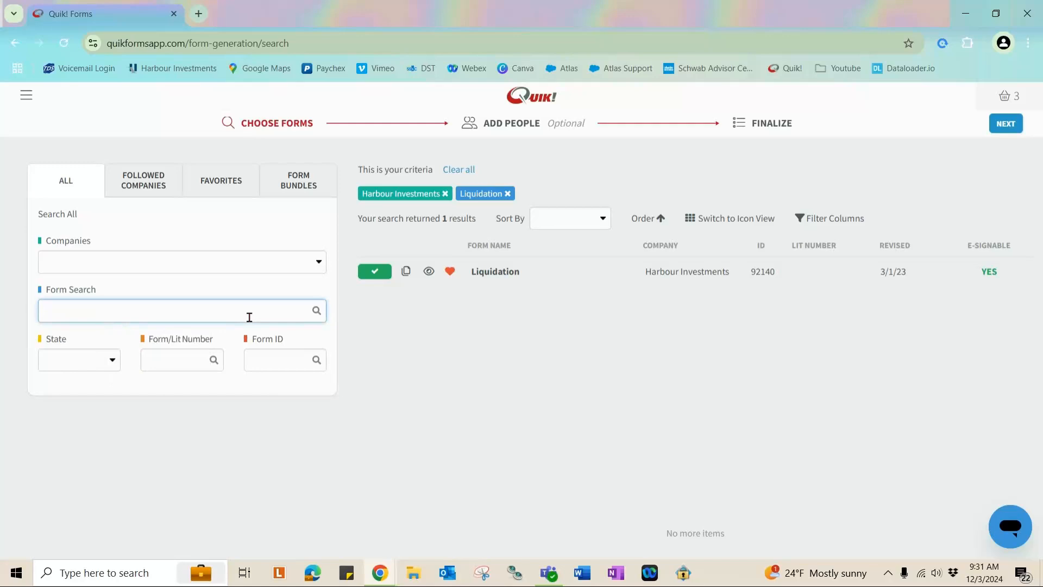
pyautogui.click(507, 194)
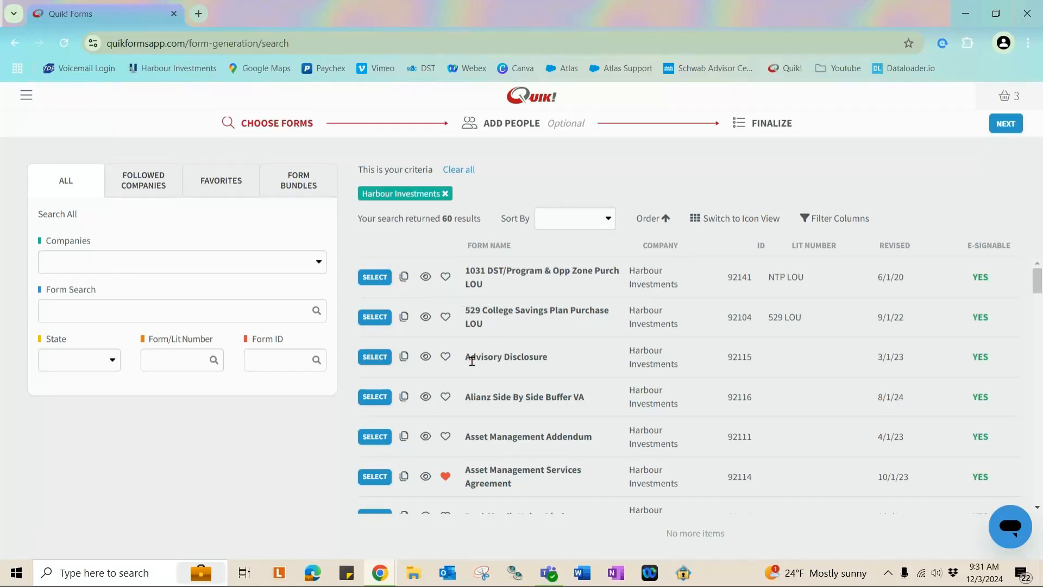
# Review the three-form cart, close it and continue to Add People.
pyautogui.click(1007, 96)
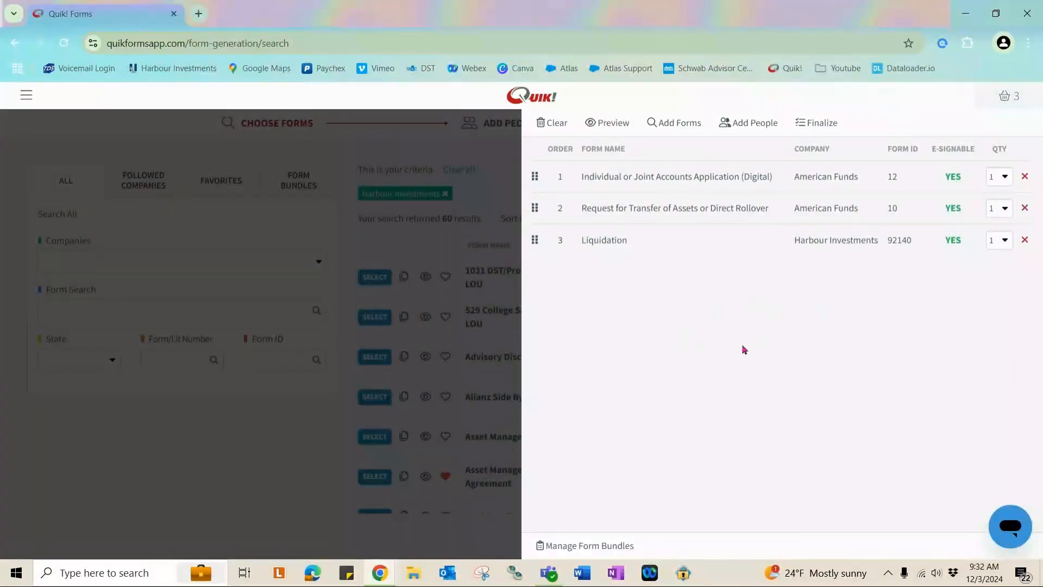
pyautogui.click(227, 487)
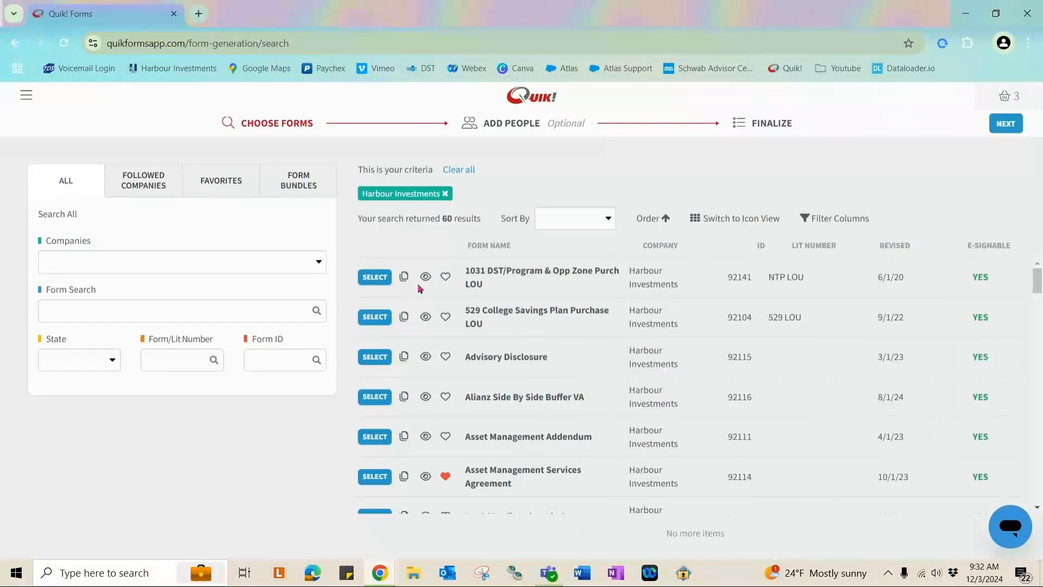
pyautogui.click(514, 123)
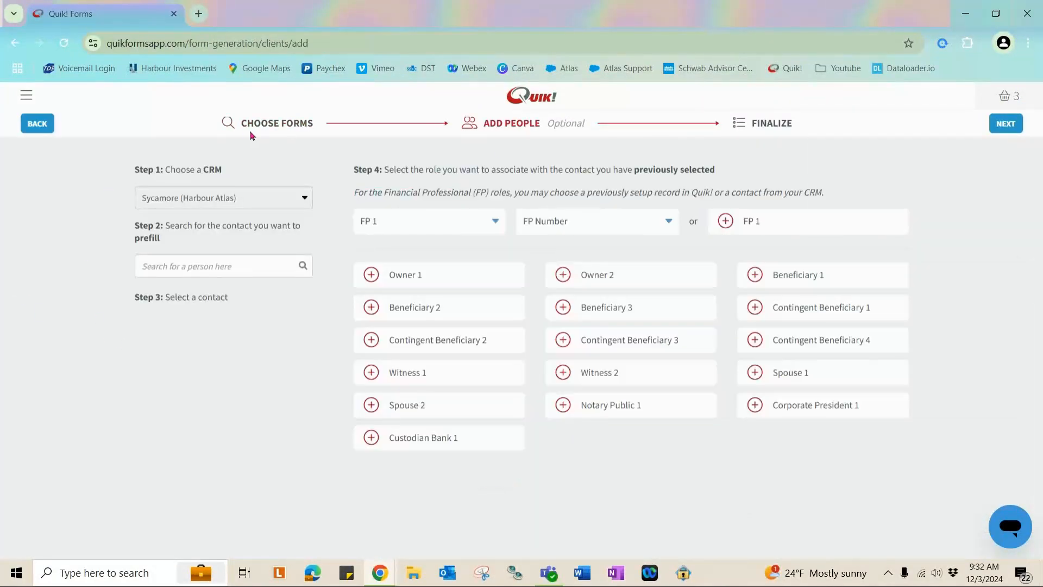
# Choose the advisor as FP 1 and select their first FP Number.
pyautogui.moveTo(221, 167); pyautogui.dragTo(134, 168)
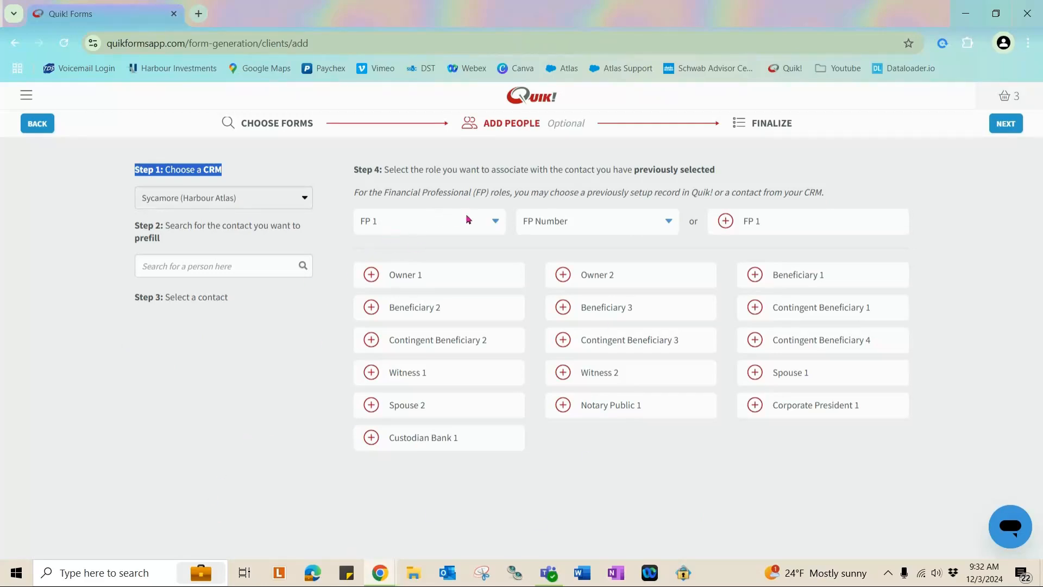
pyautogui.click(483, 220)
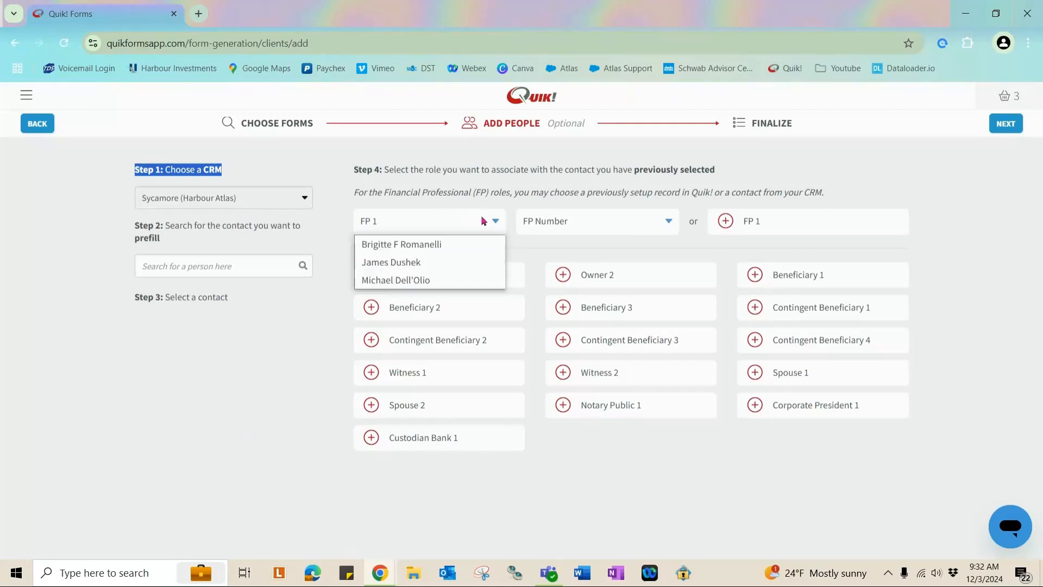
pyautogui.click(423, 280)
pyautogui.click(583, 227)
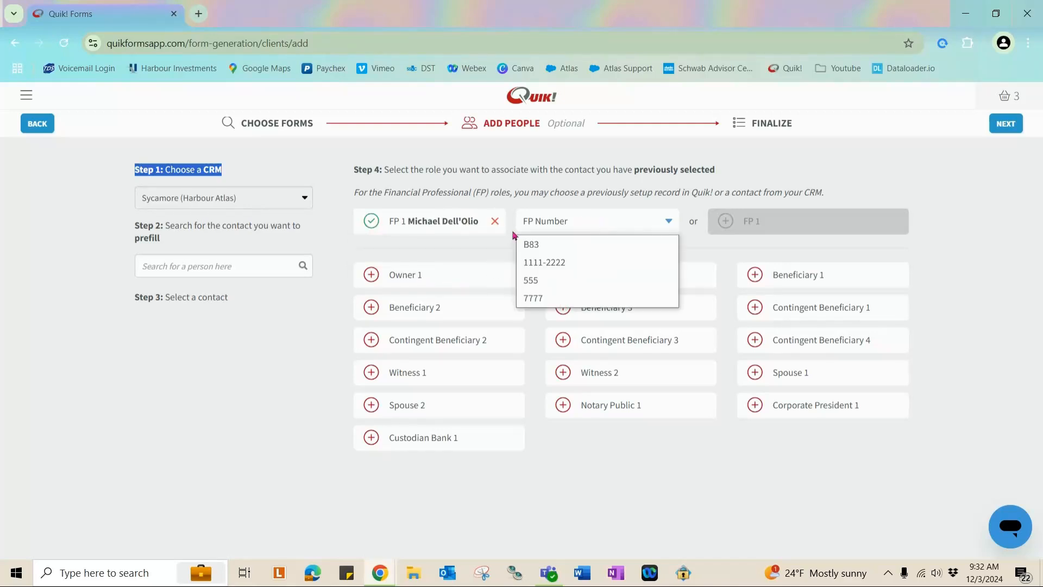
pyautogui.click(622, 243)
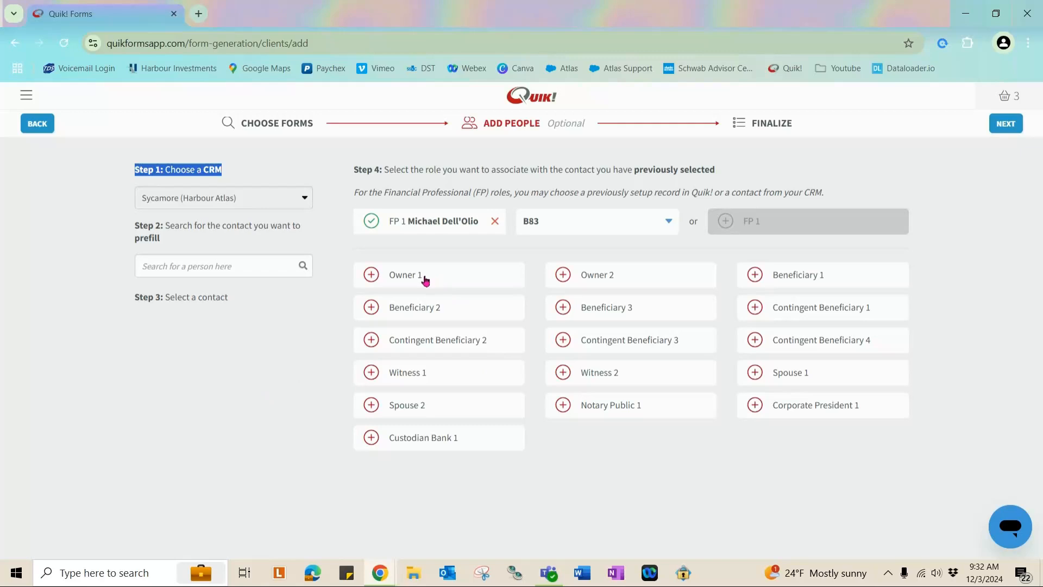
pyautogui.click(243, 270)
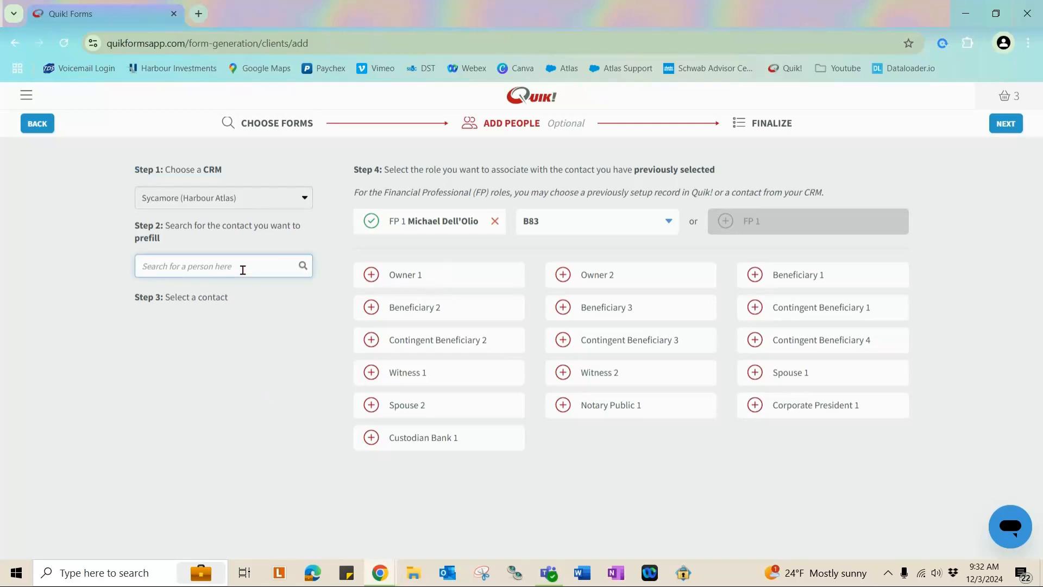
# Search contacts by the client's first name, pick the client and assign them as Owner 1.
pyautogui.write('Pebbles')
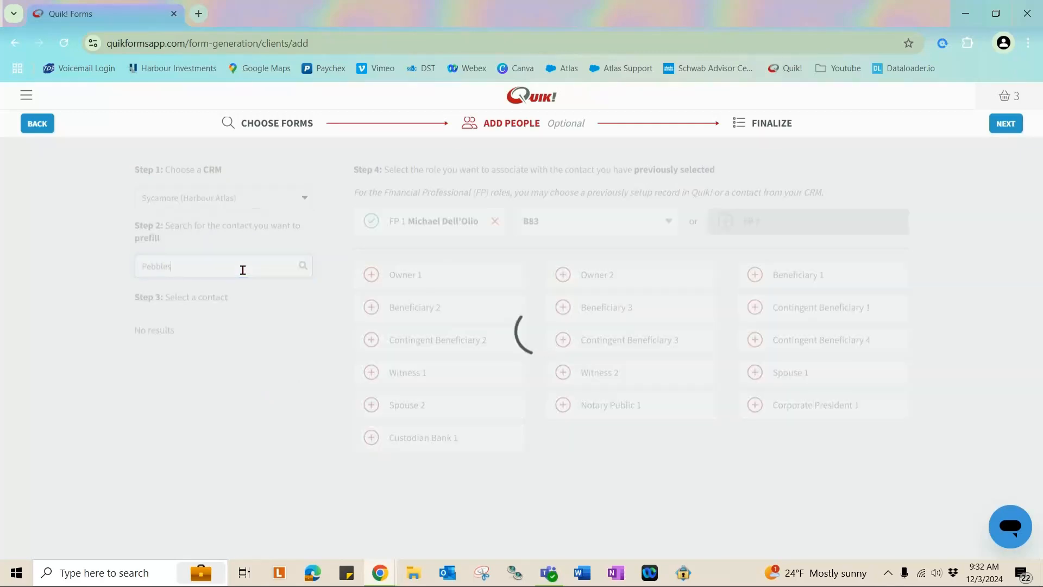
pyautogui.click(177, 380)
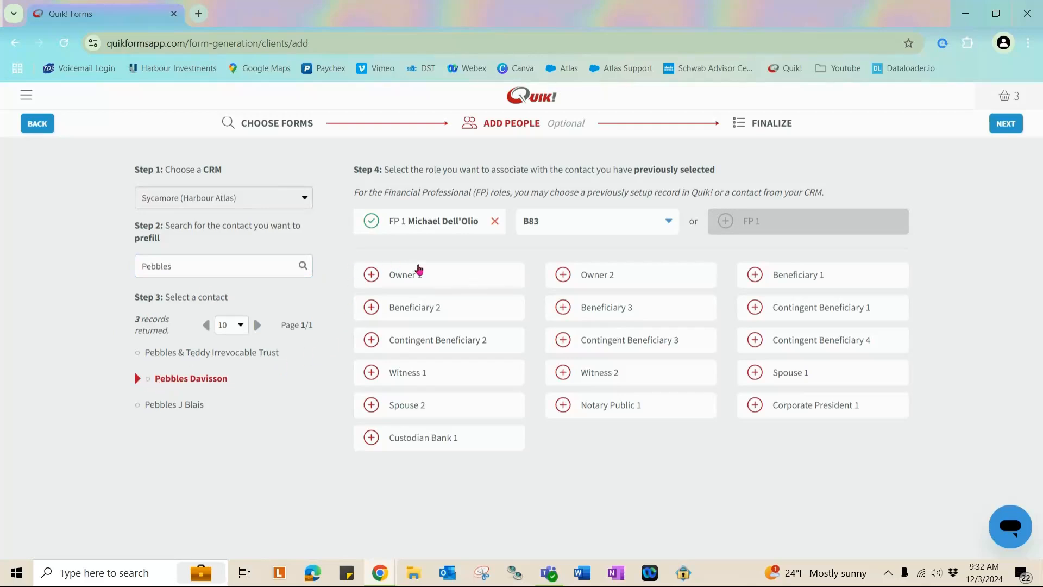
pyautogui.click(372, 276)
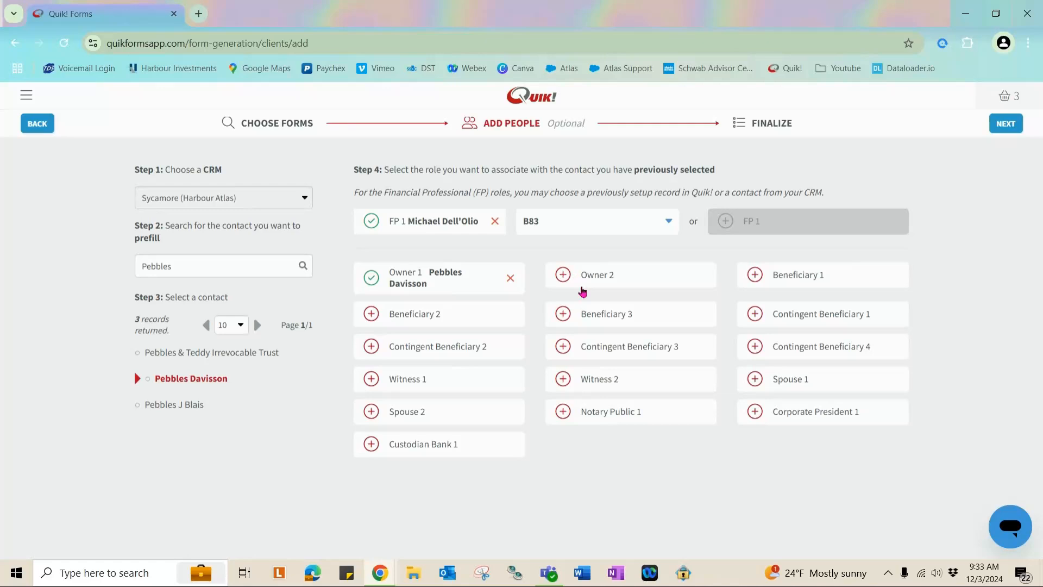
# Assign the client as Beneficiary 1, removing the extra Owner 2 and Beneficiary 2/3 roles.
pyautogui.click(565, 276)
pyautogui.click(803, 276)
pyautogui.click(624, 314)
pyautogui.click(432, 320)
pyautogui.click(511, 318)
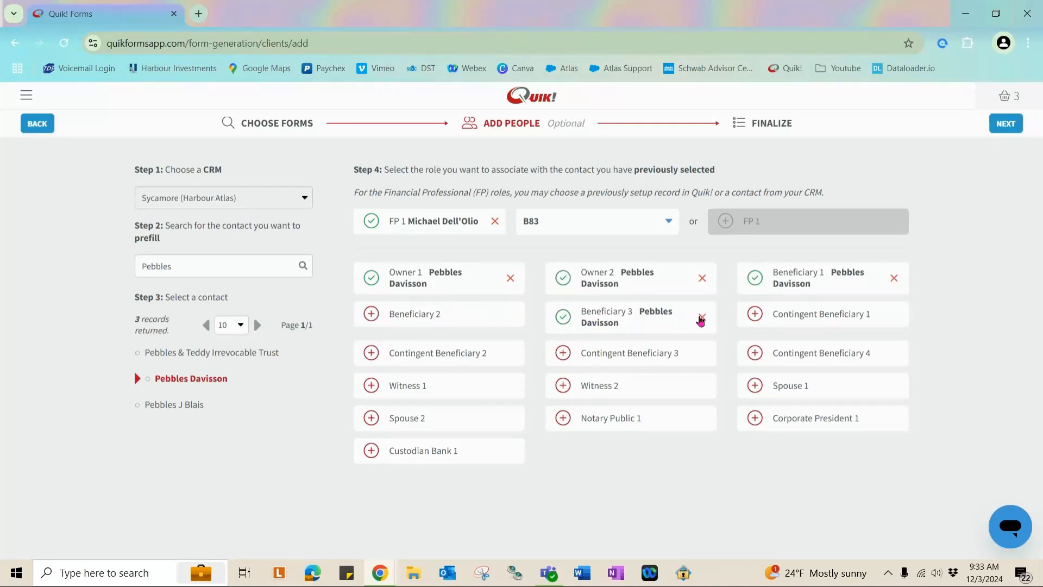
pyautogui.click(702, 317)
pyautogui.click(702, 278)
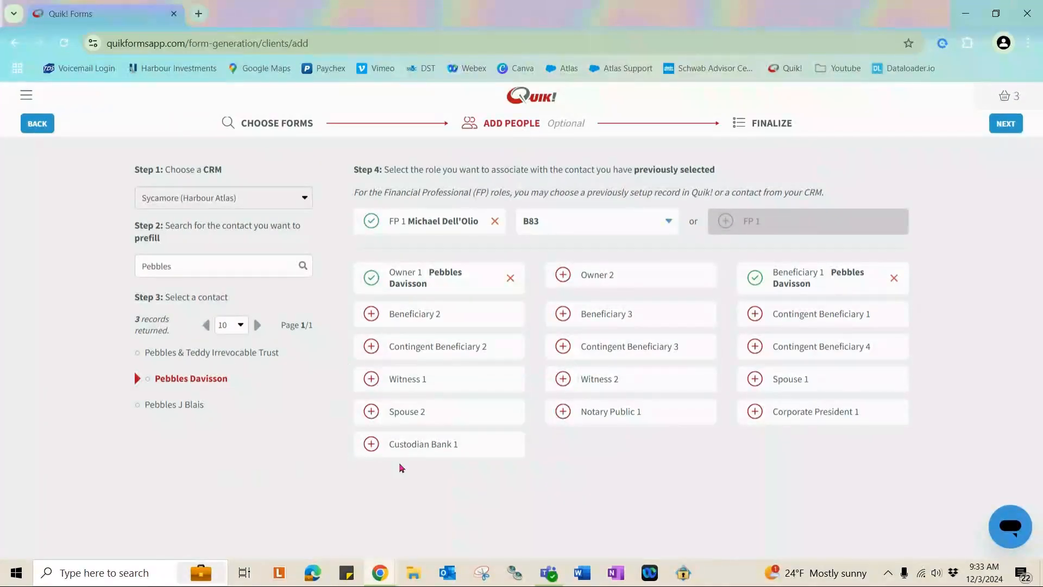
# Search for the client's family member by name and add that contact as Owner 2.
pyautogui.doubleClick(196, 271)
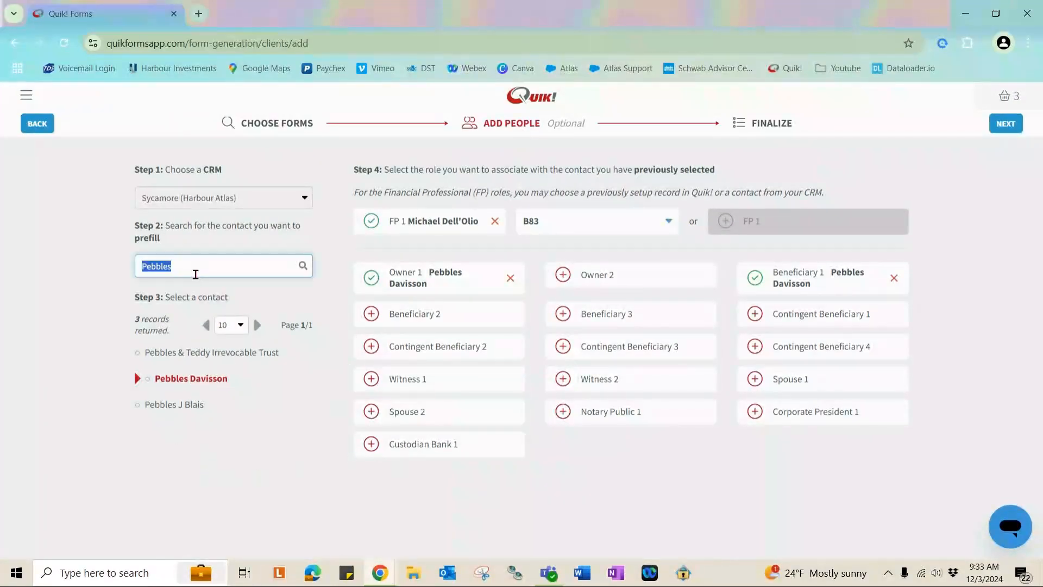
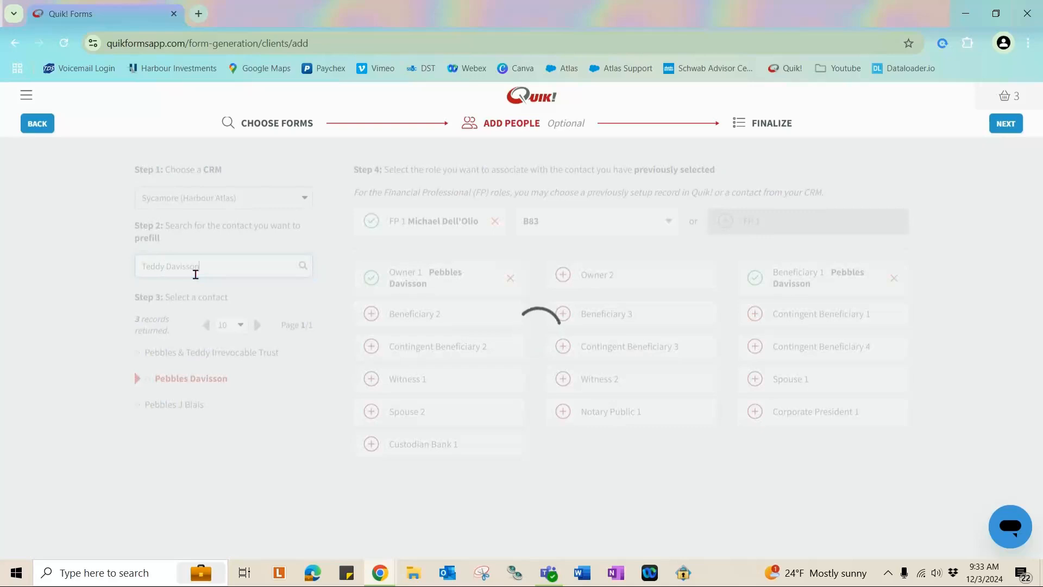
pyautogui.click(182, 356)
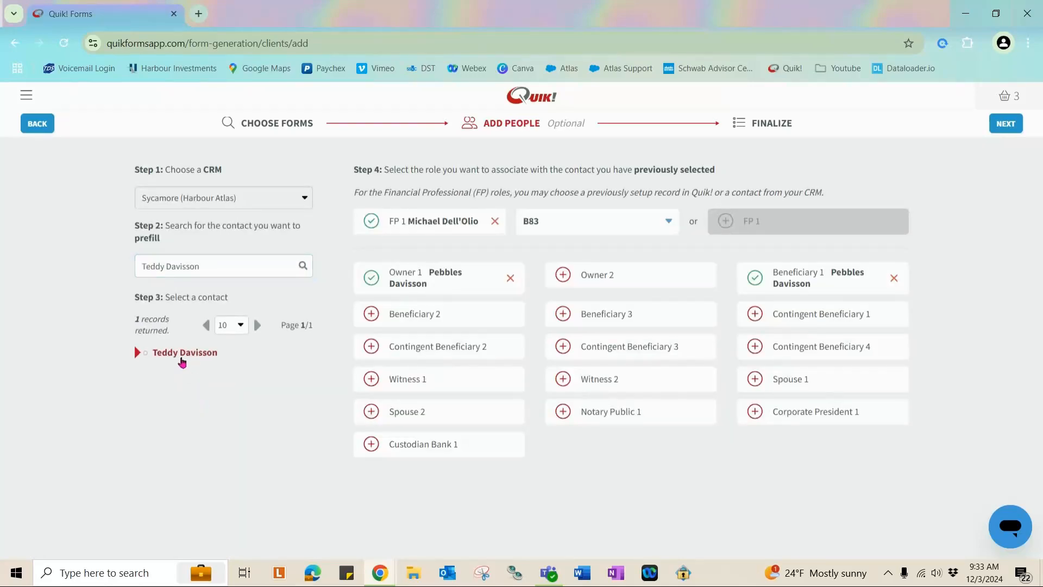
pyautogui.click(610, 275)
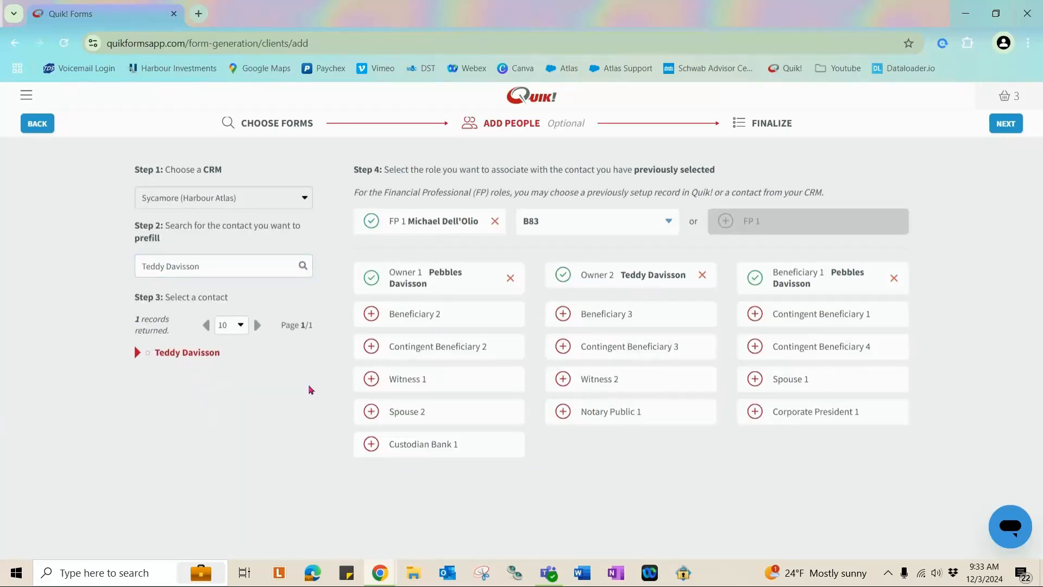
# Remove the contacts from Beneficiary 1 and Owner 2, then empty the contact search box.
pyautogui.click(896, 276)
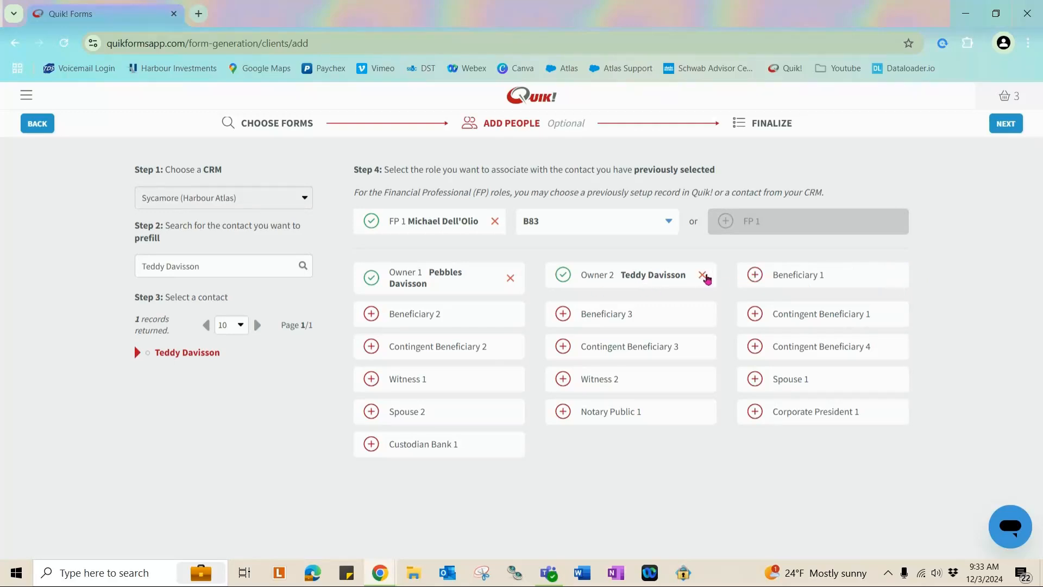
pyautogui.click(703, 277)
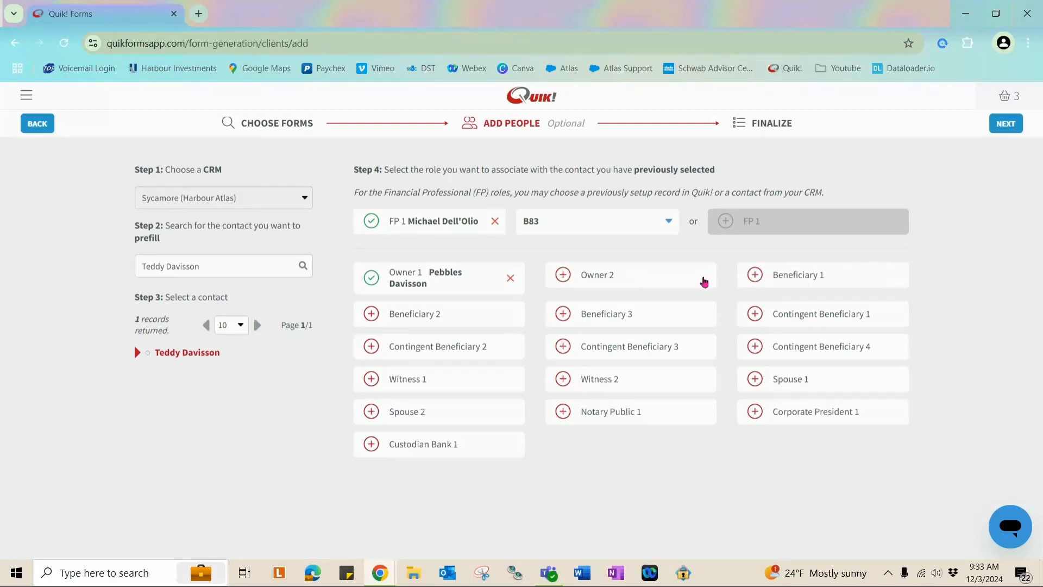
pyautogui.tripleClick(216, 270)
pyautogui.press('BackSpace')
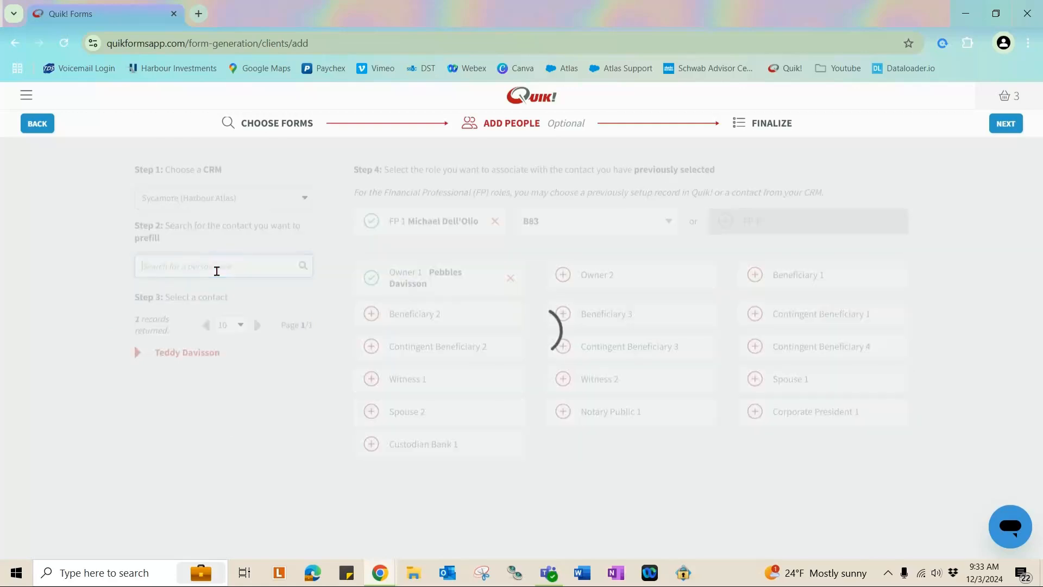
pyautogui.click(215, 408)
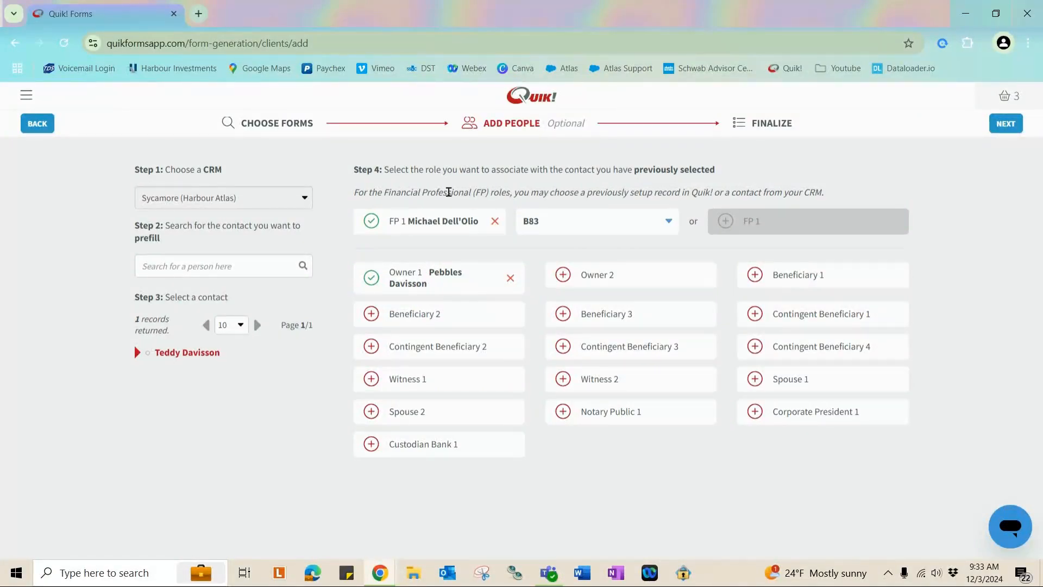
# Go to FINALIZE and review the three Selected Forms and the Selected Contacts list.
pyautogui.click(760, 127)
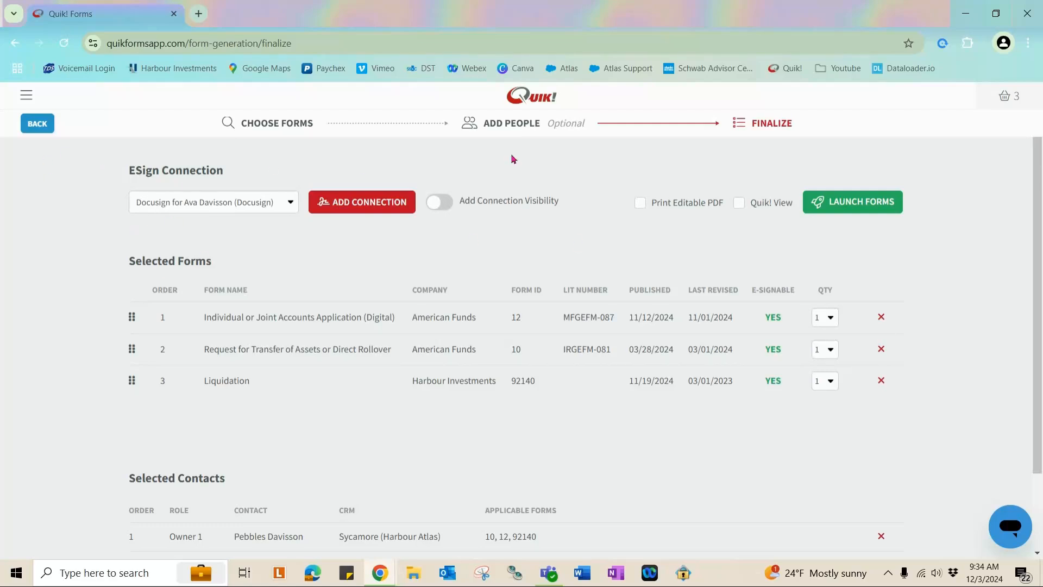
pyautogui.moveTo(126, 266); pyautogui.dragTo(214, 262)
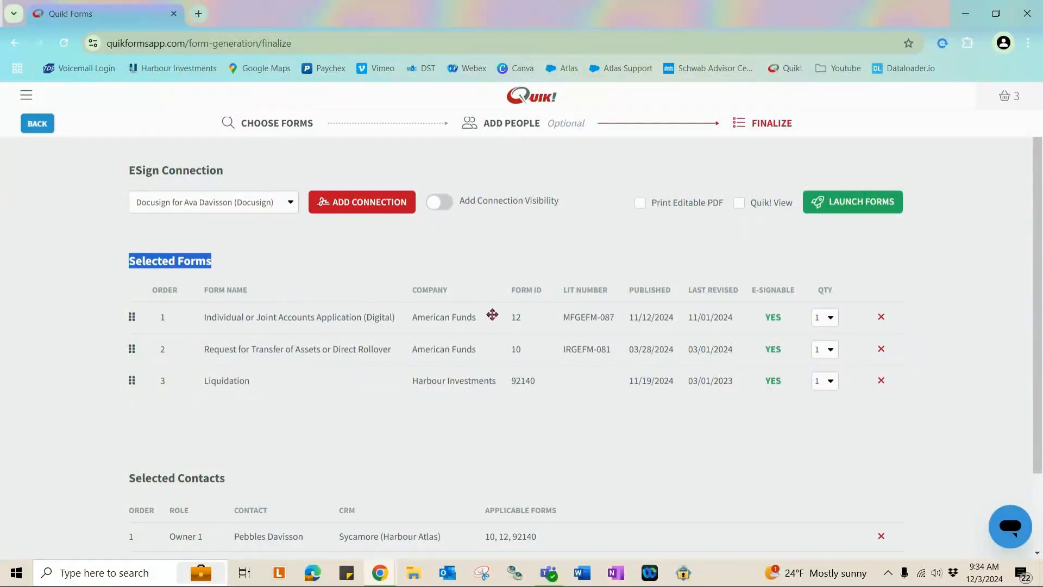
pyautogui.scroll(-2, 173, 360)
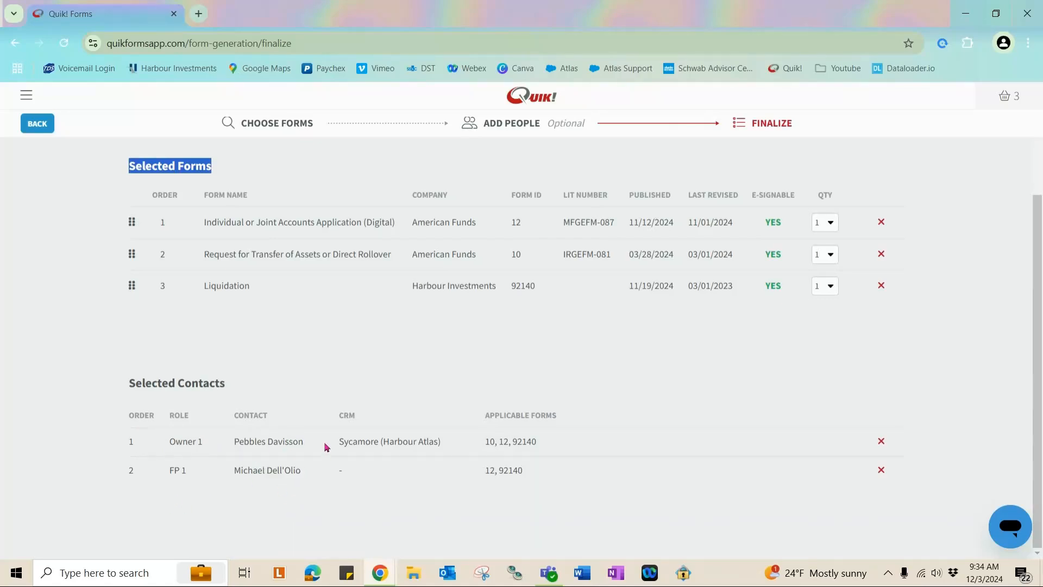
pyautogui.scroll(2, 885, 382)
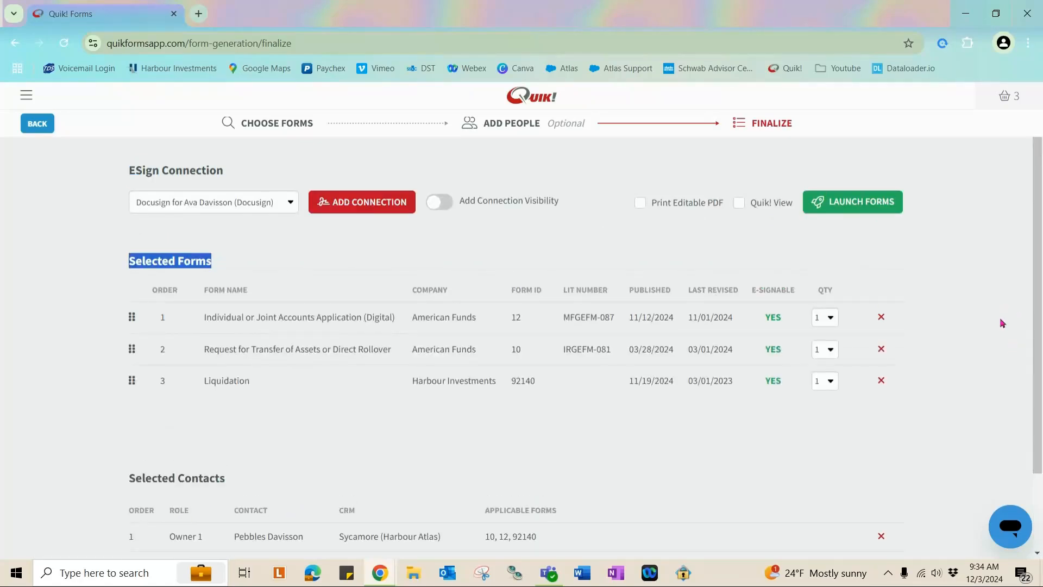
# Launch the forms in the viewer and mark the application as an Individual account.
pyautogui.click(870, 212)
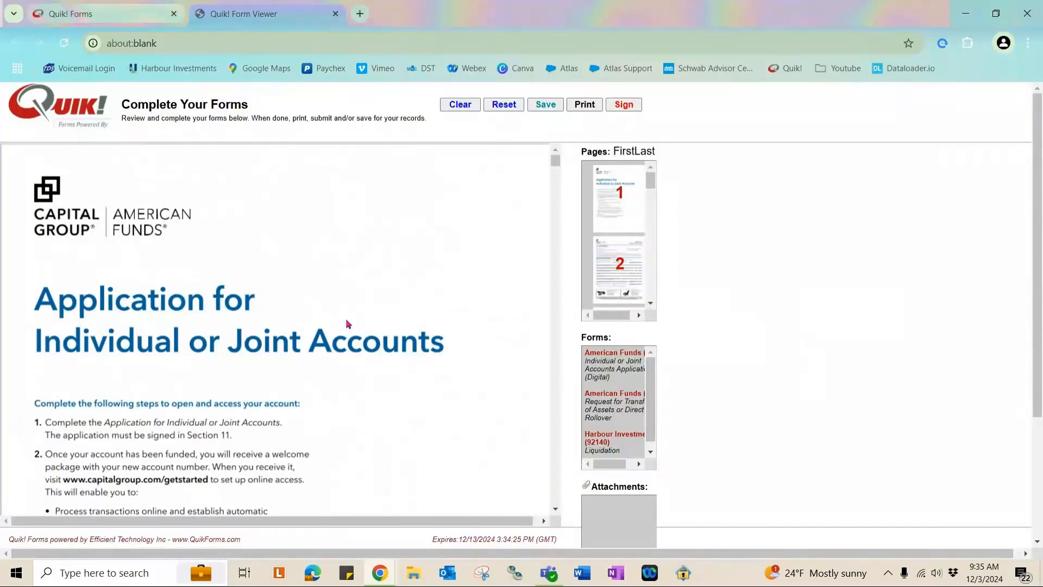
pyautogui.scroll(-10, 321, 301)
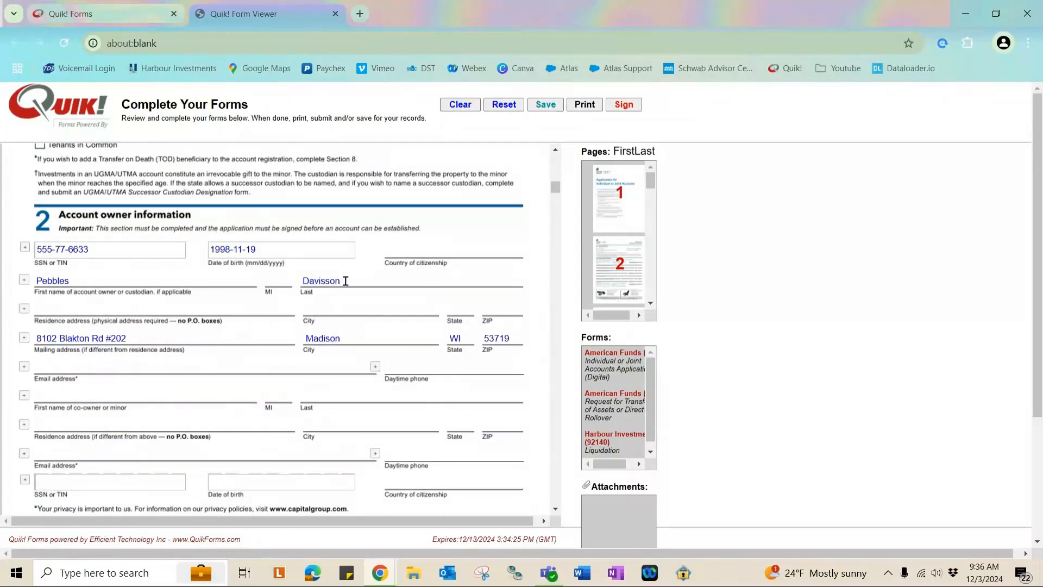
pyautogui.scroll(3, 345, 281)
pyautogui.click(40, 265)
pyautogui.click(40, 247)
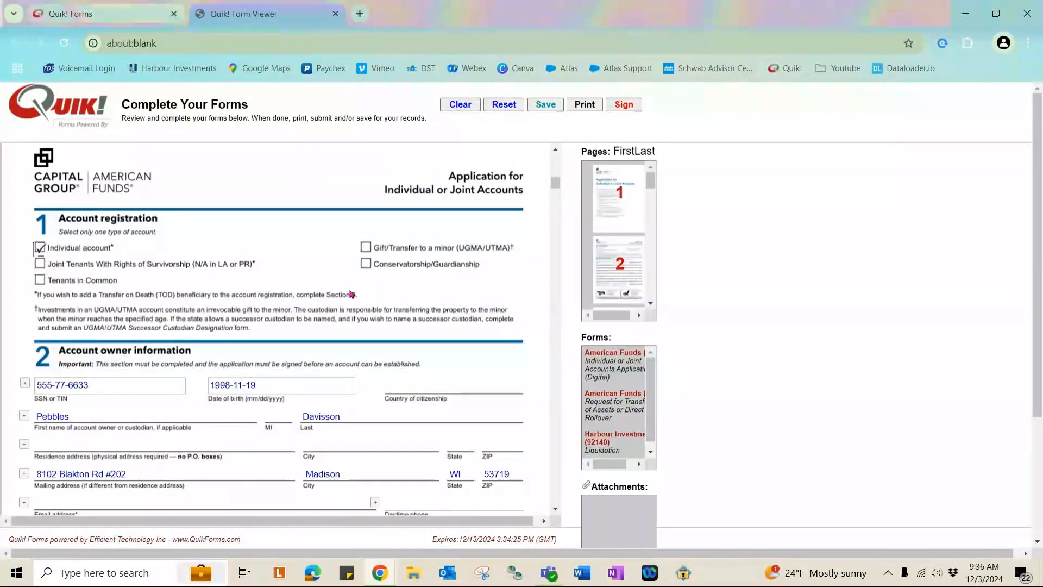
# Jump to section 8 on TOD beneficiaries and browse the surrounding pages.
pyautogui.click(351, 294)
pyautogui.scroll(-15, 350, 293)
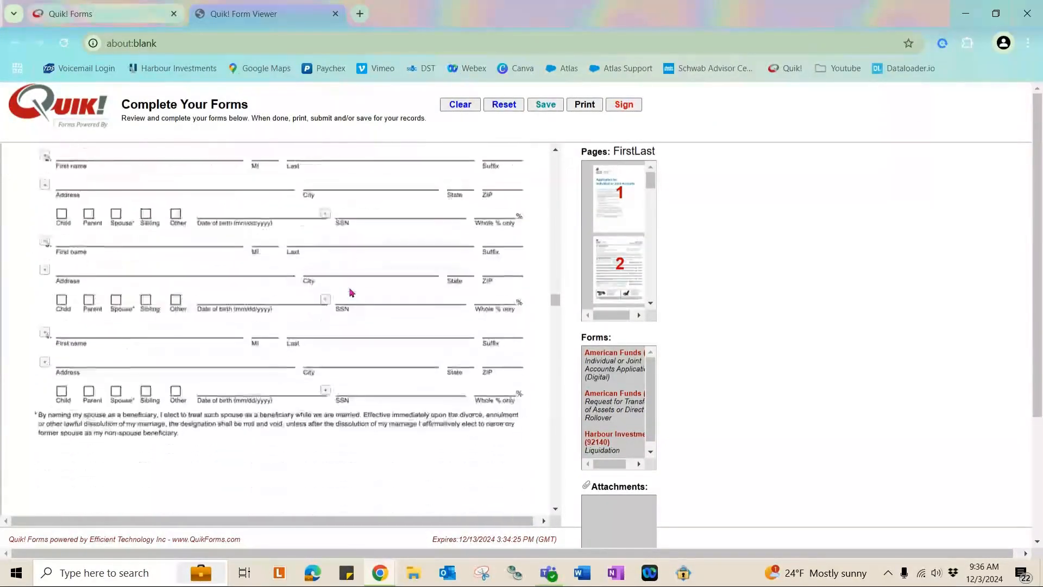
pyautogui.scroll(-4, 350, 292)
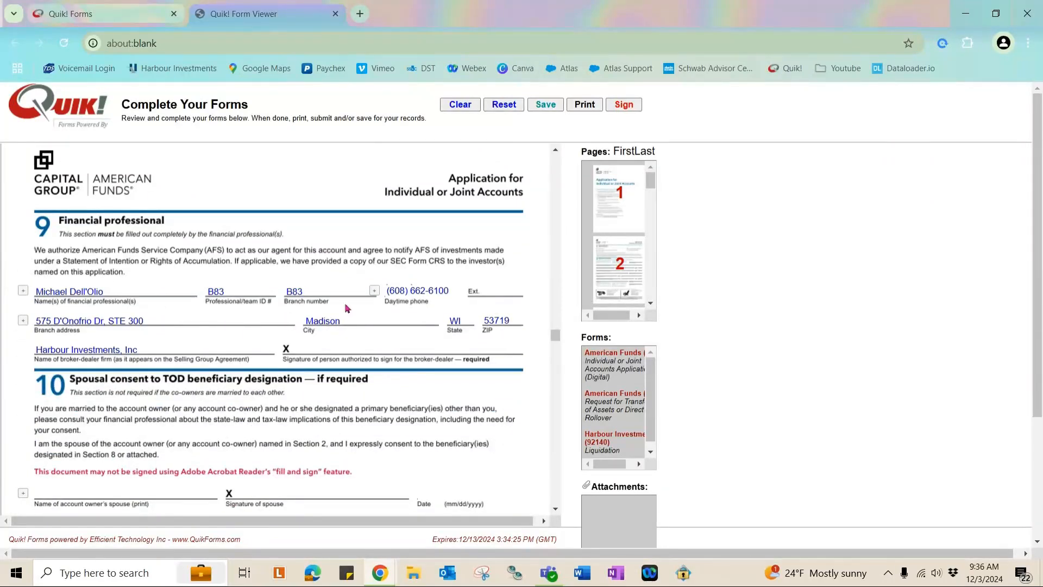
pyautogui.scroll(-20, 363, 276)
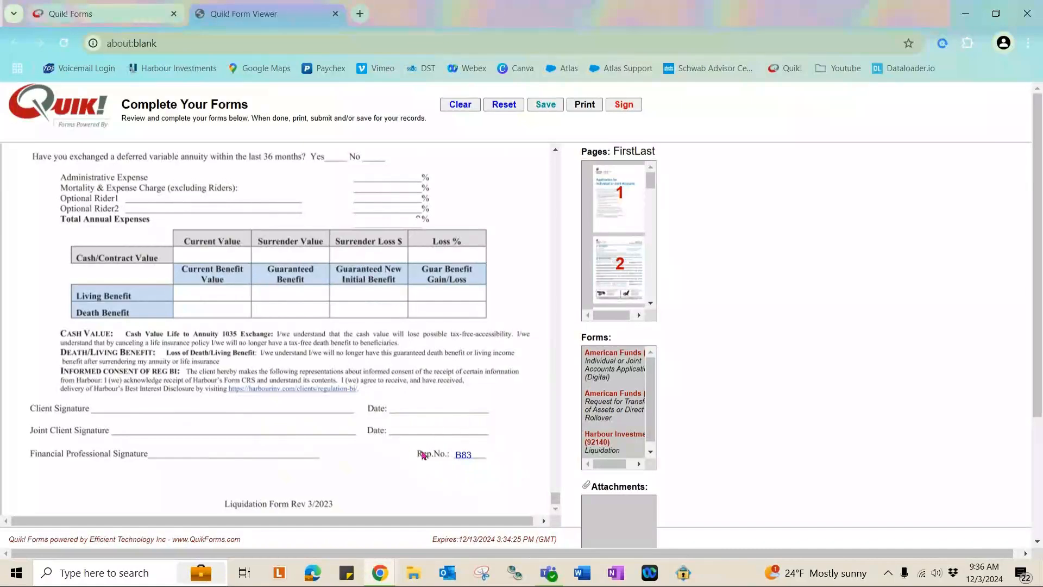
pyautogui.scroll(2, 370, 389)
pyautogui.scroll(4, 370, 389)
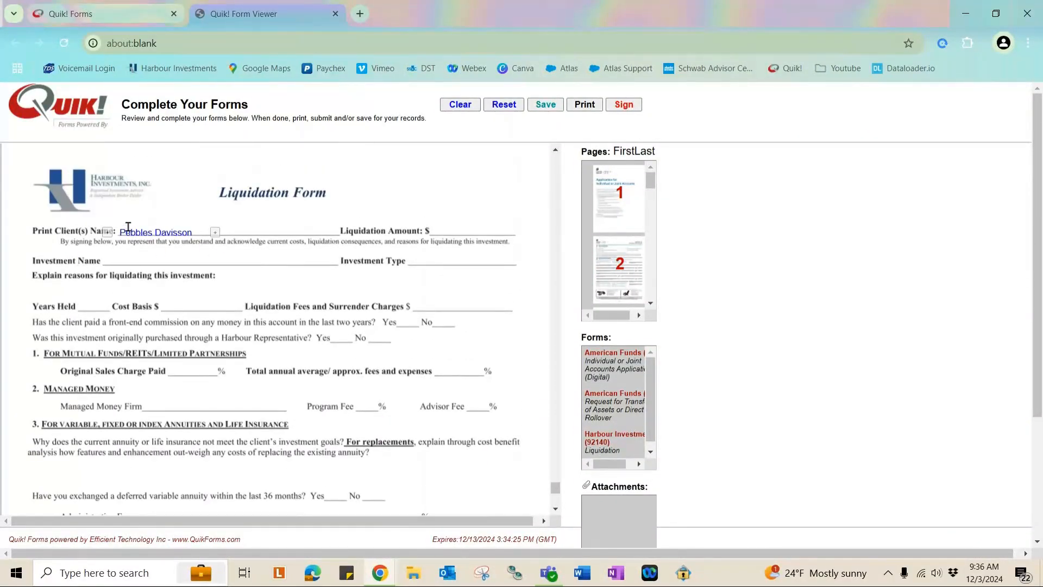
# Step through the Liquidation form's investment fields, toggling the commission Yes/No answers back to blank.
pyautogui.click(111, 259)
pyautogui.click(453, 263)
pyautogui.click(94, 307)
pyautogui.click(212, 308)
pyautogui.click(465, 310)
pyautogui.click(412, 325)
pyautogui.click(380, 344)
pyautogui.click(378, 343)
pyautogui.click(404, 329)
# Return to page 1 of the application and review it.
pyautogui.click(460, 105)
pyautogui.scroll(-20, 460, 293)
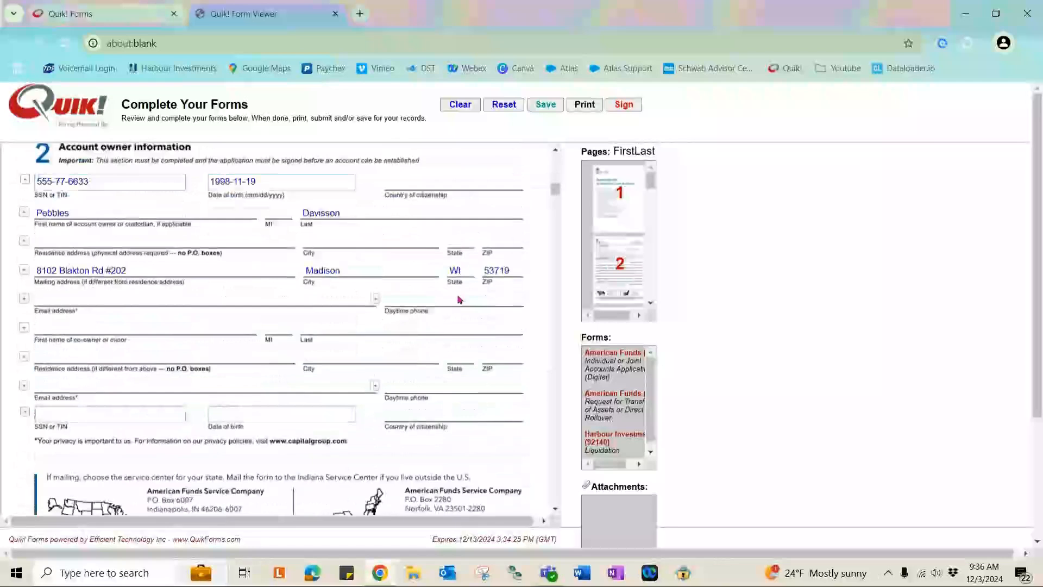
pyautogui.scroll(2, 460, 300)
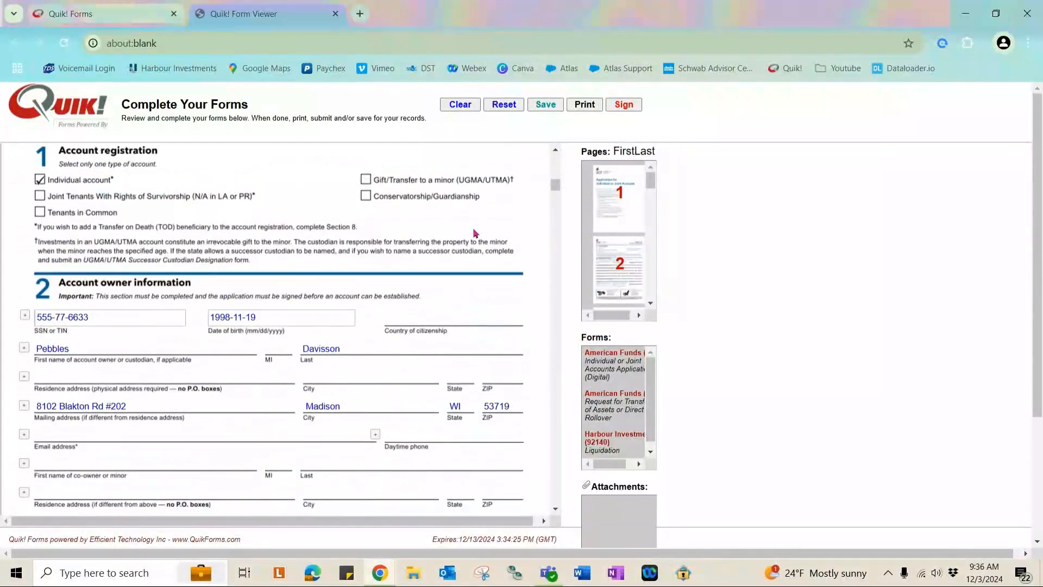
# Clear all entries, reset the forms to prefilled values, and cancel the Save Your Forms prompt.
pyautogui.click(466, 108)
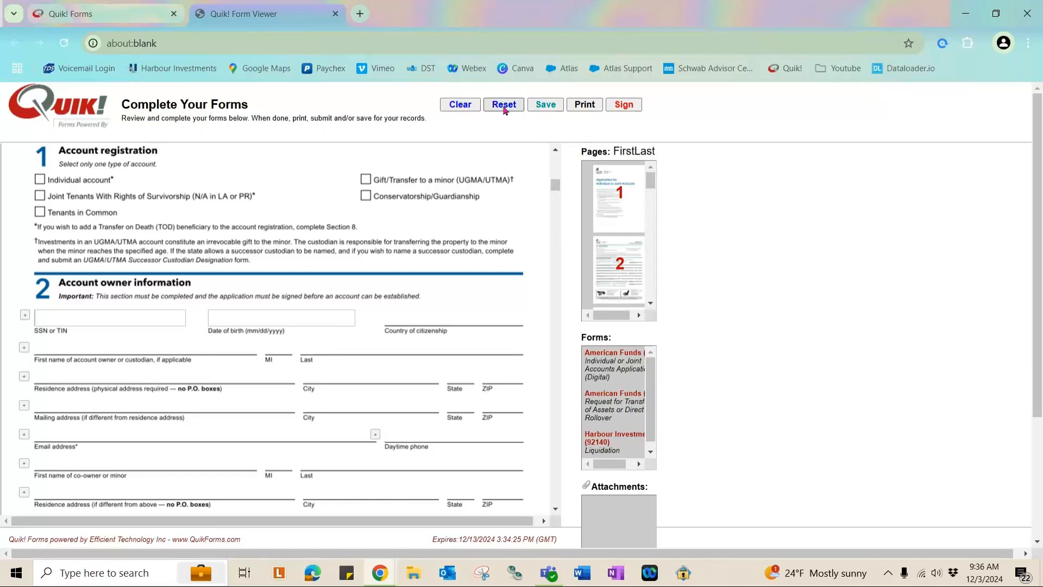
pyautogui.click(499, 106)
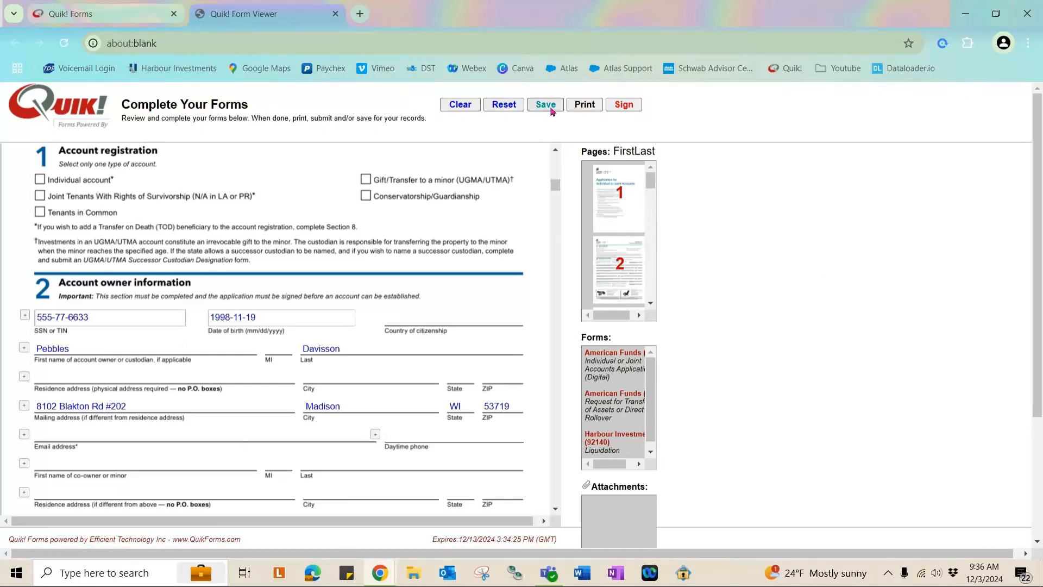
pyautogui.click(545, 105)
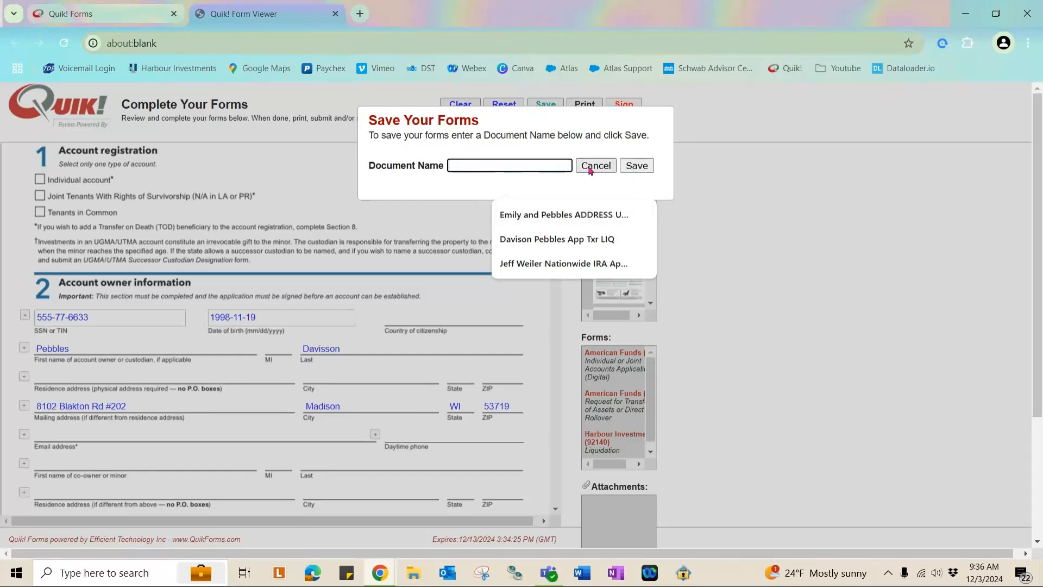
pyautogui.click(596, 166)
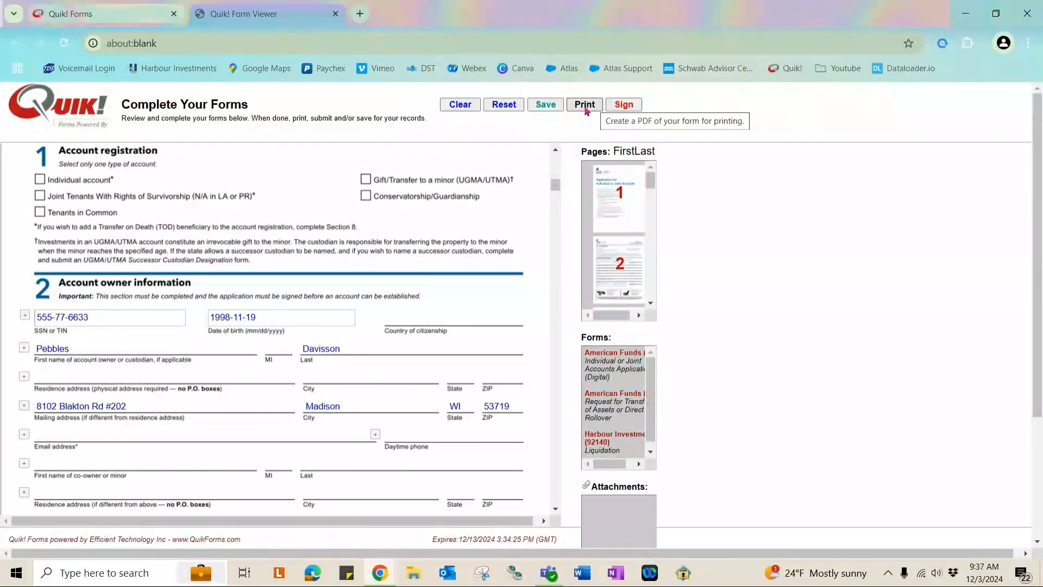
# Print the forms to QuikForms (5).pdf, open the 16-page PDF, and return to the viewer.
pyautogui.click(585, 105)
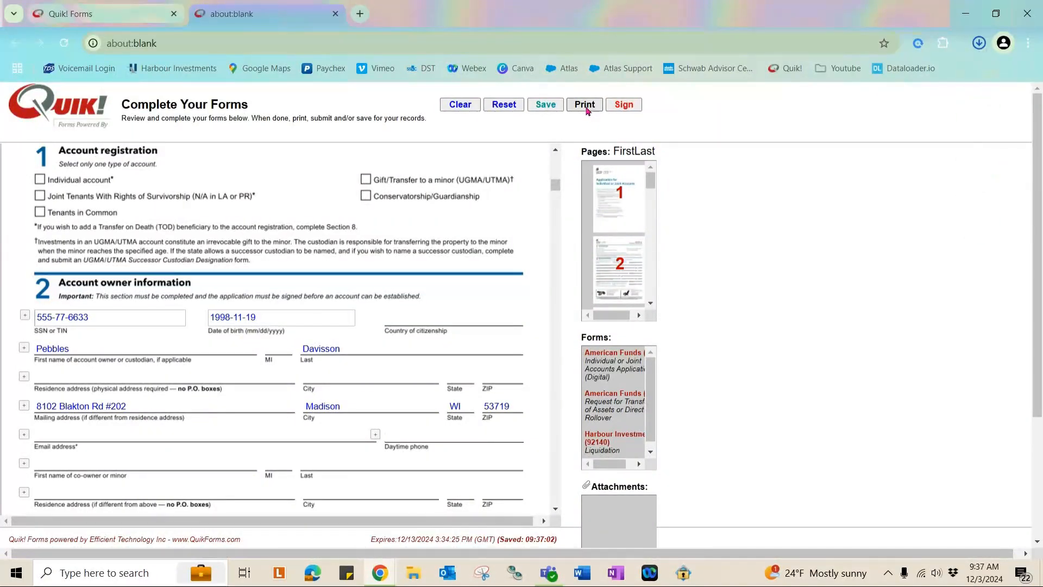
pyautogui.moveTo(854, 85)
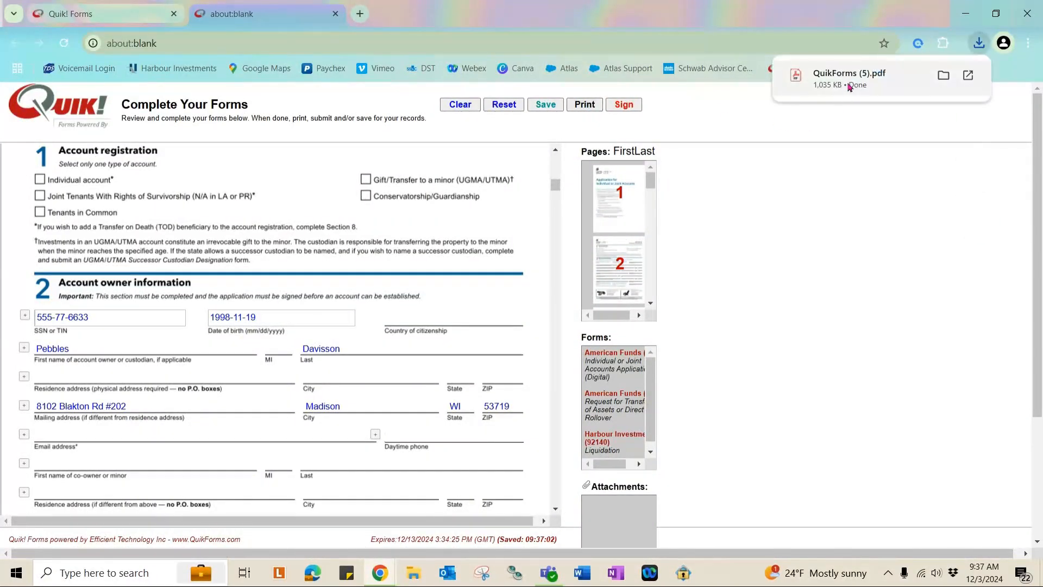
pyautogui.click(851, 85)
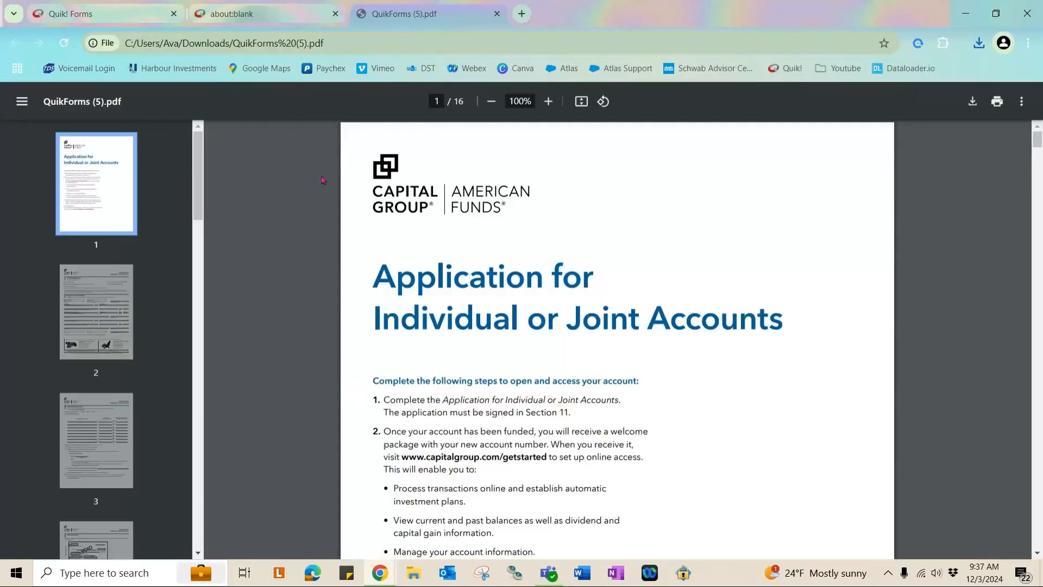
pyautogui.click(280, 26)
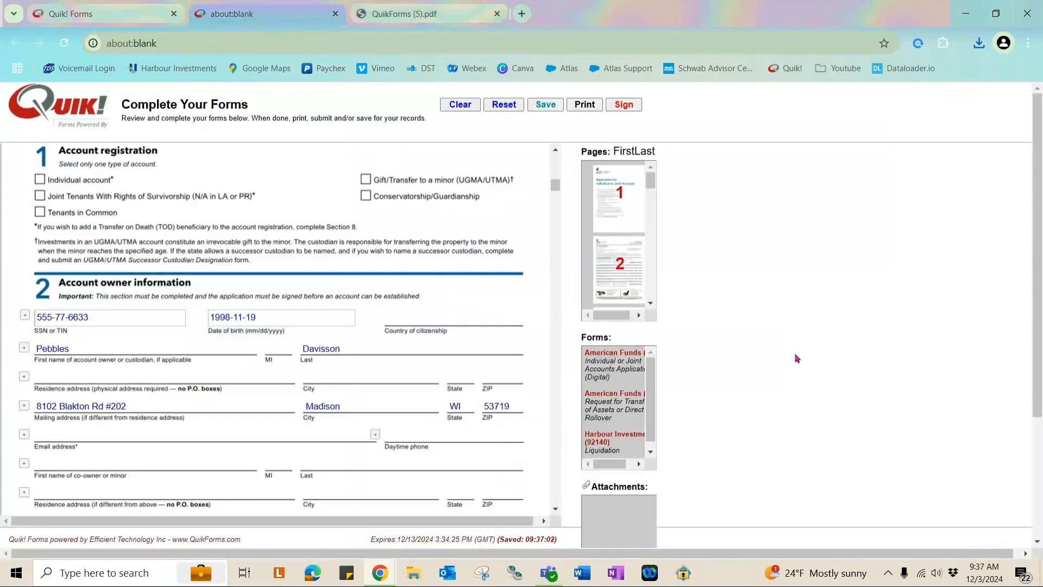